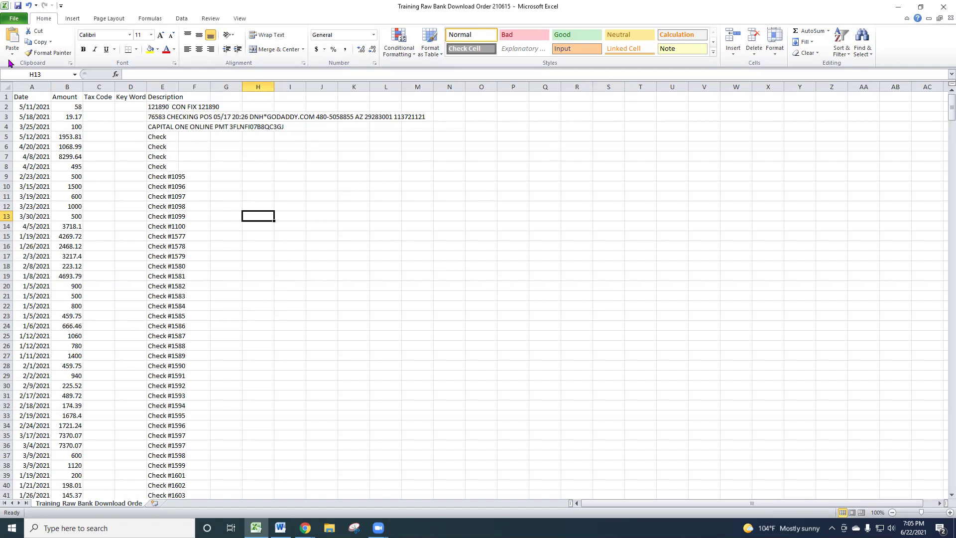
# - Cancel Save As, then close the bank download workbook in Excel without saving
pyautogui.click(15, 20)
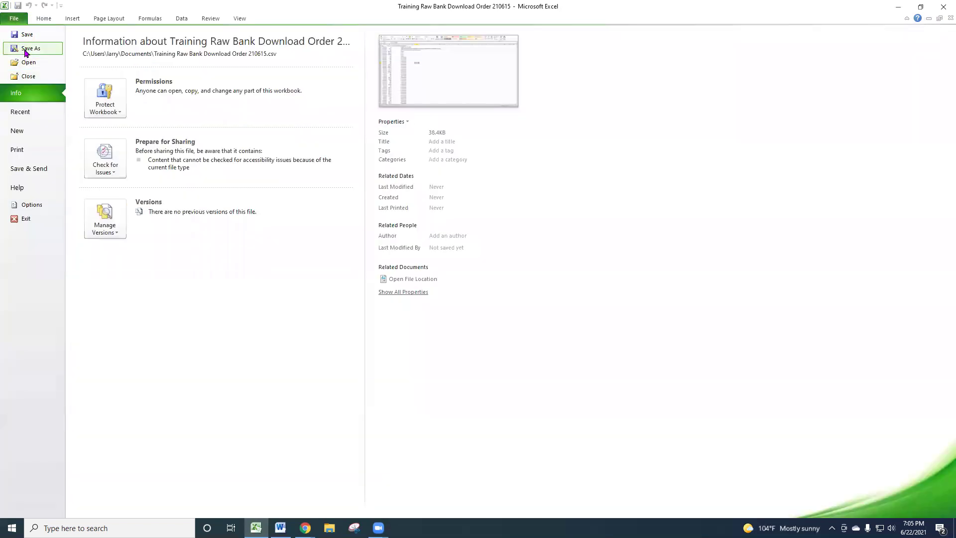
pyautogui.click(26, 50)
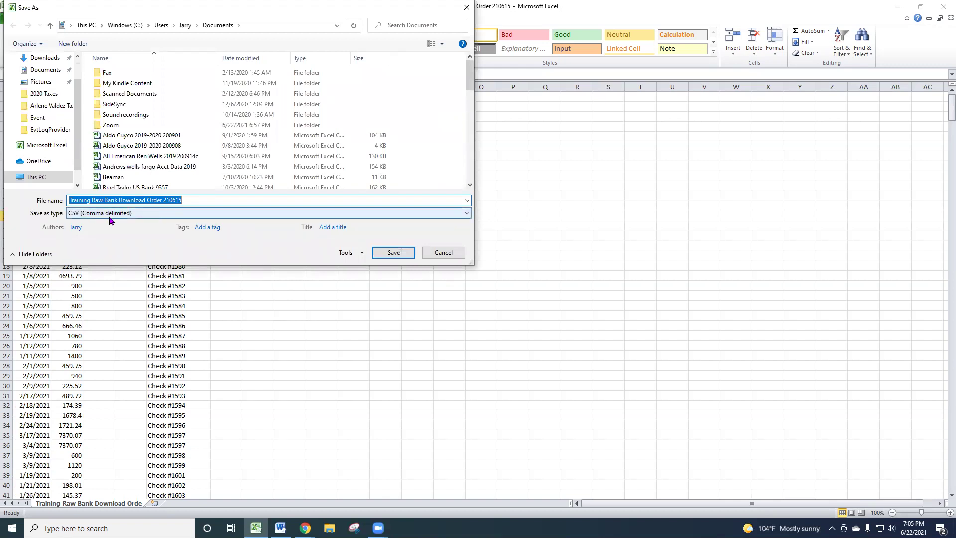
pyautogui.click(439, 255)
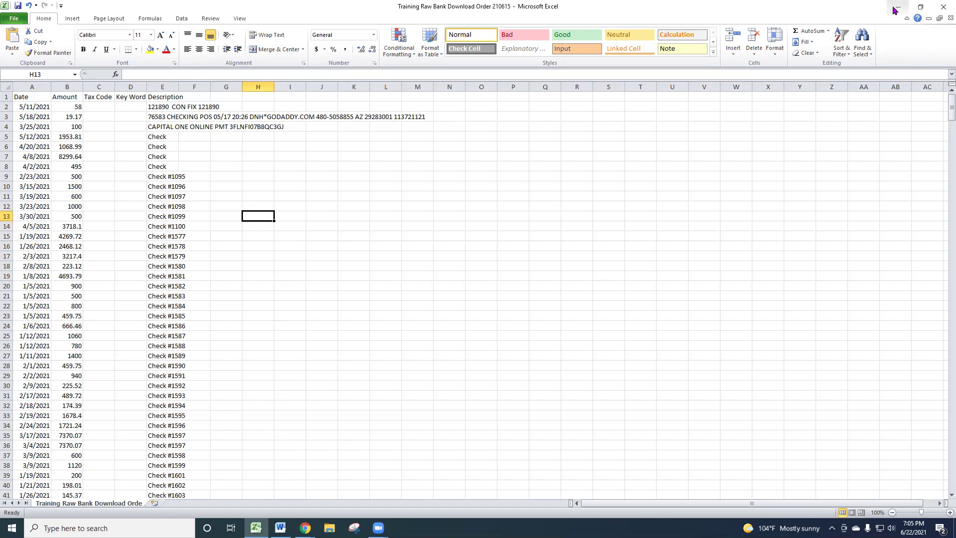
pyautogui.click(944, 9)
pyautogui.click(474, 277)
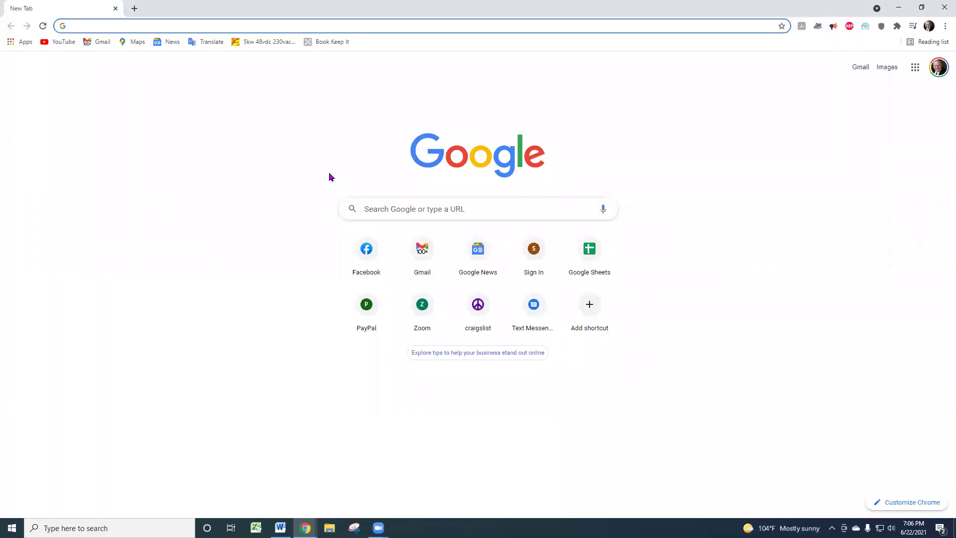
# - Open Book Keep It from the bookmark, sign in, and go to the Clients page
pyautogui.click(326, 42)
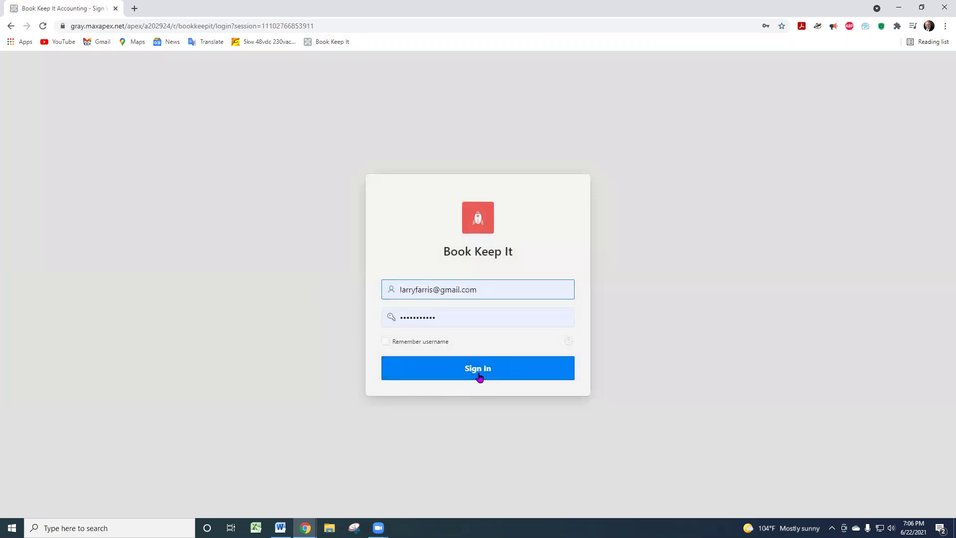
pyautogui.click(479, 374)
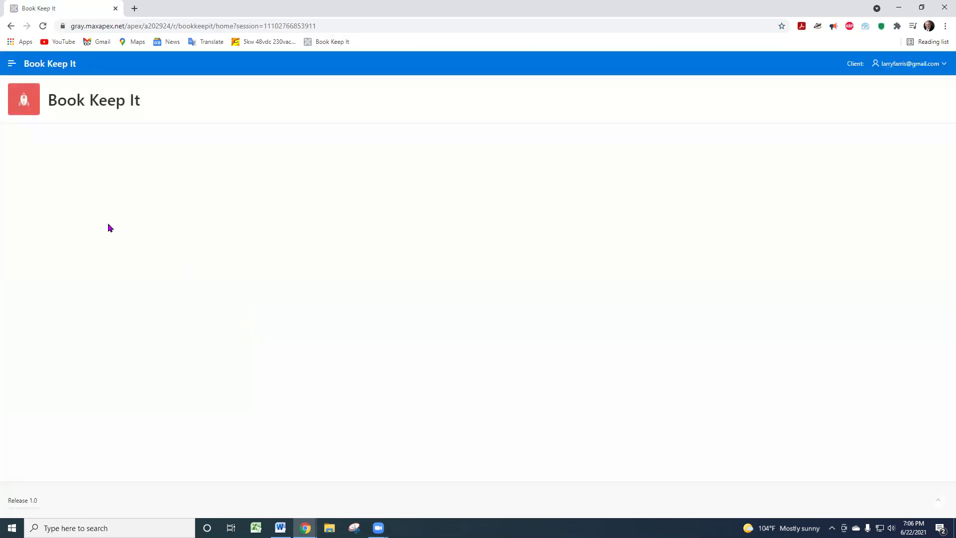
pyautogui.click(12, 64)
pyautogui.click(12, 65)
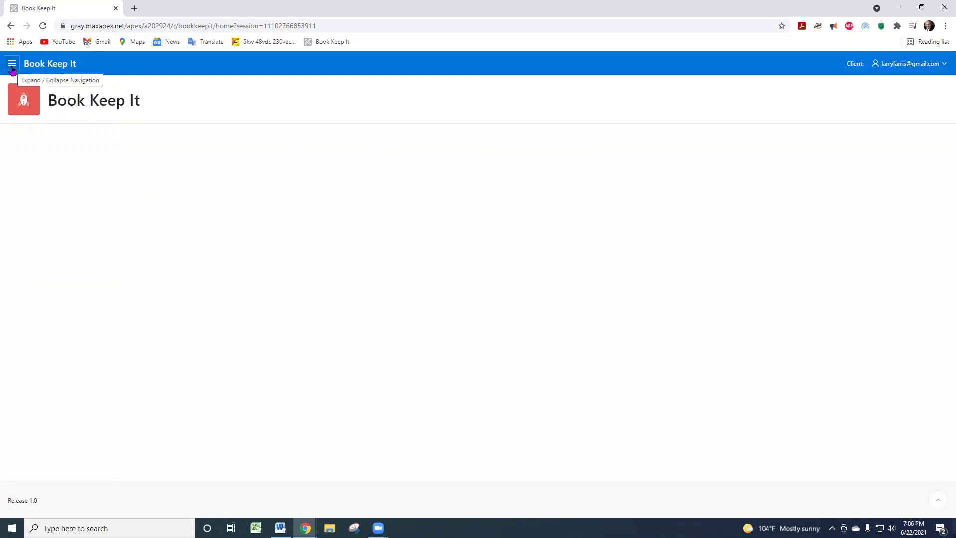
pyautogui.click(12, 69)
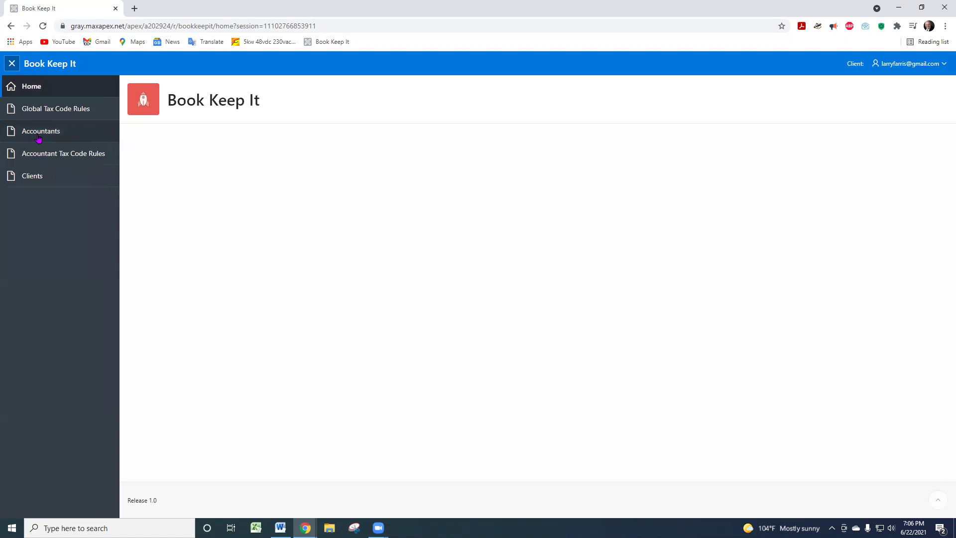
pyautogui.click(35, 177)
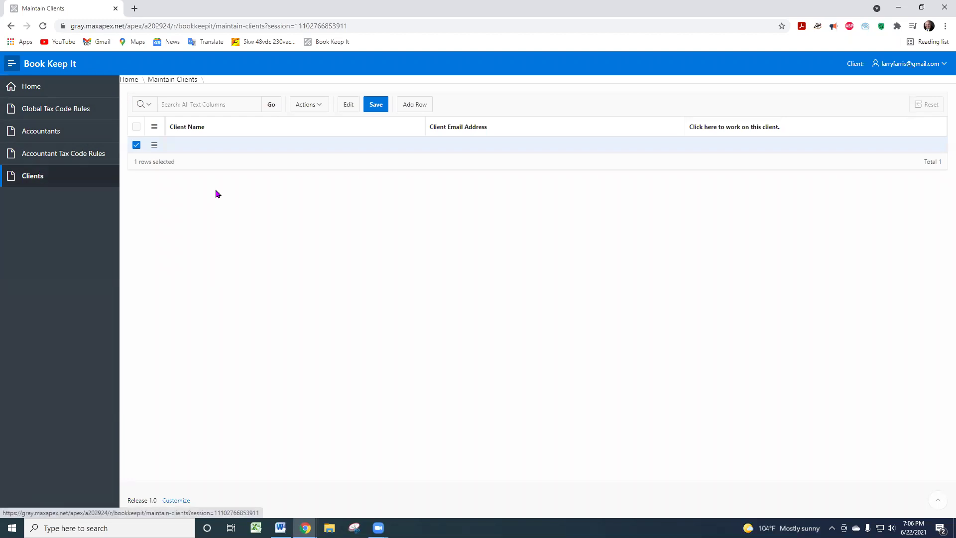
# - Add and save a client named Test with its e-mail address, then choose it as working client
pyautogui.click(204, 145)
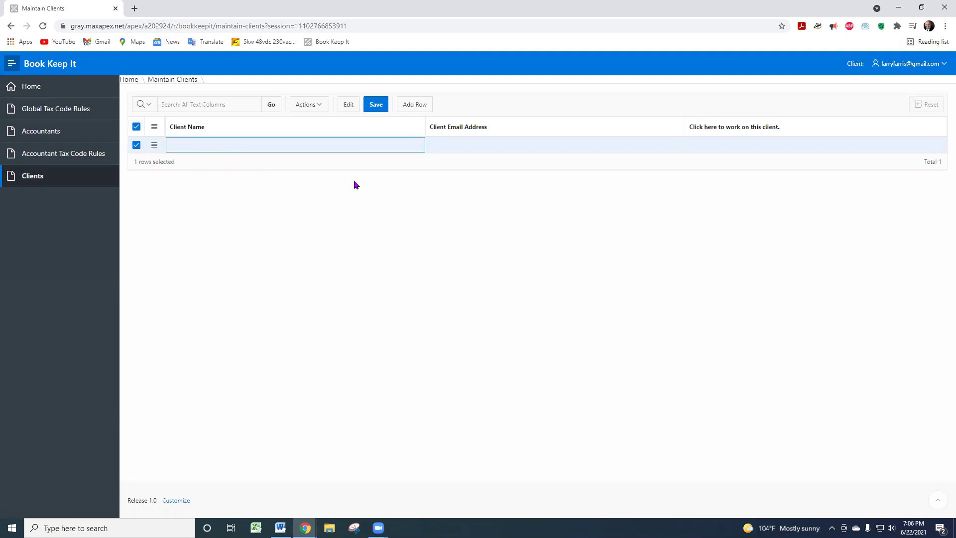
pyautogui.click(285, 148)
pyautogui.write('Test')
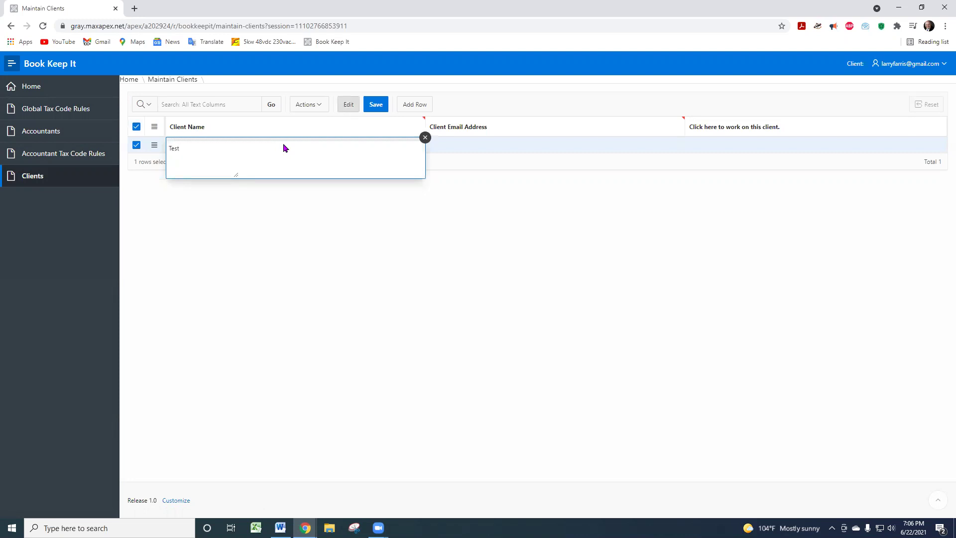
pyautogui.press('Tab')
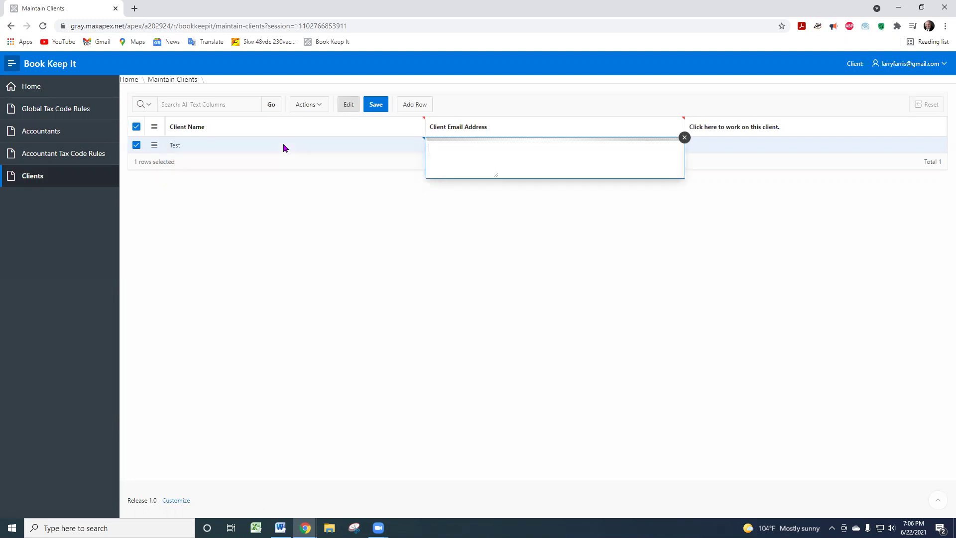
pyautogui.write('Test@gmail.com')
pyautogui.click(730, 168)
pyautogui.click(740, 148)
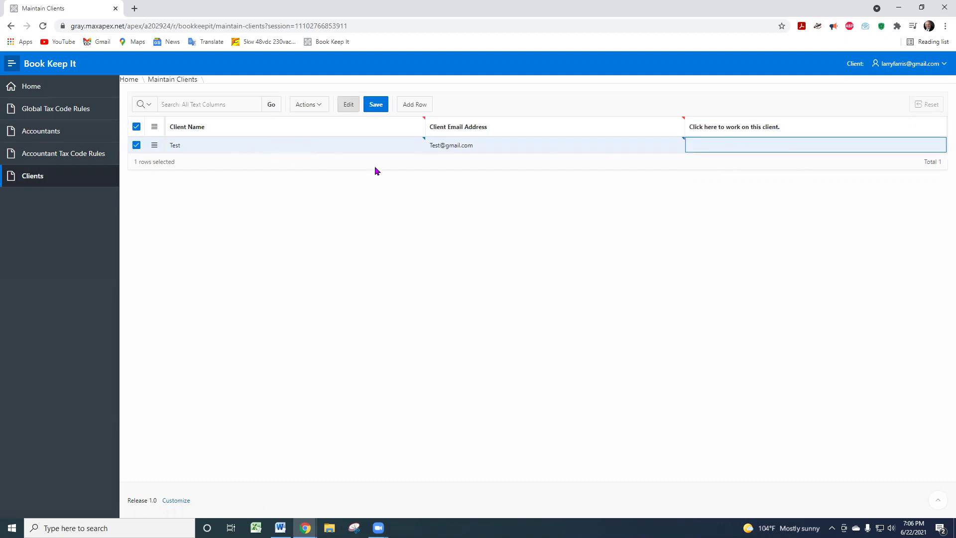
pyautogui.click(376, 104)
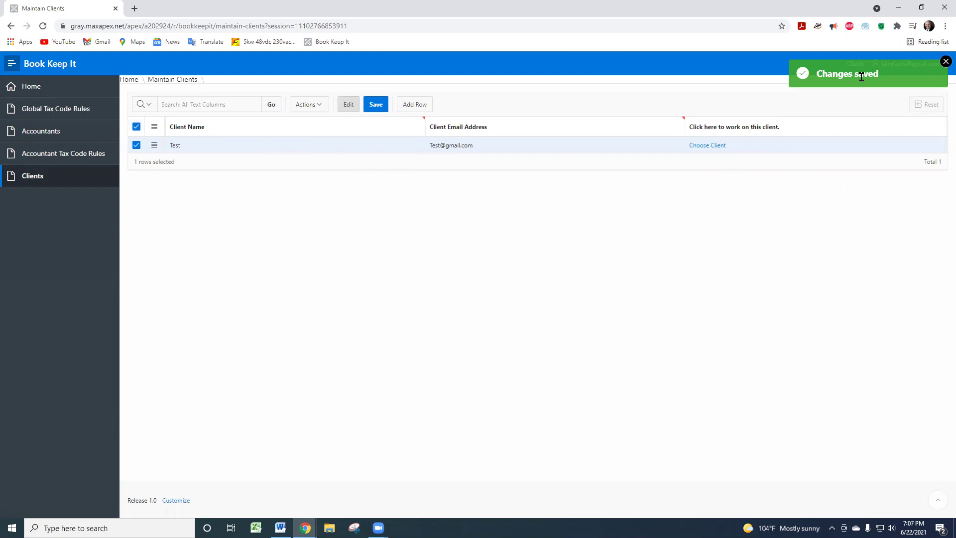
pyautogui.click(713, 146)
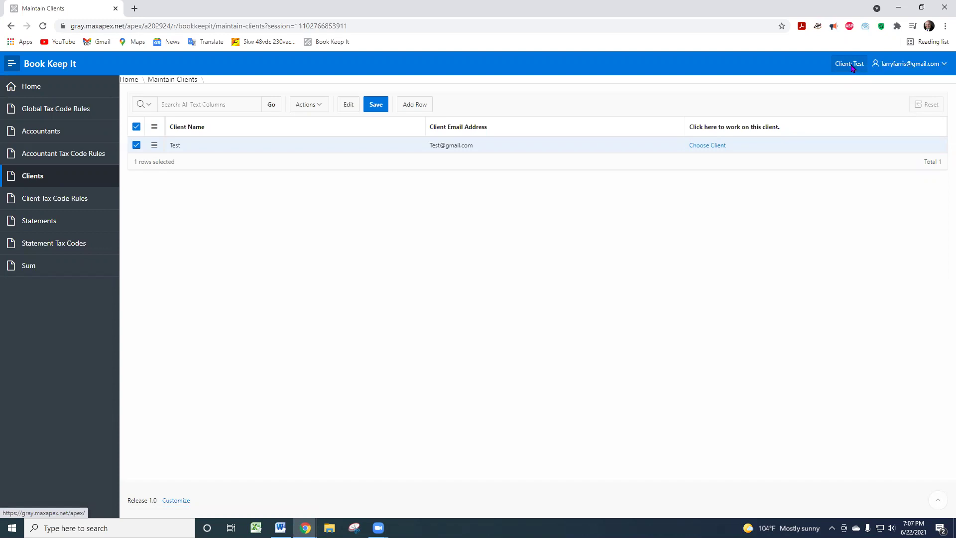
# - Start a new statement upload named Test1 from the Statements page
pyautogui.click(42, 227)
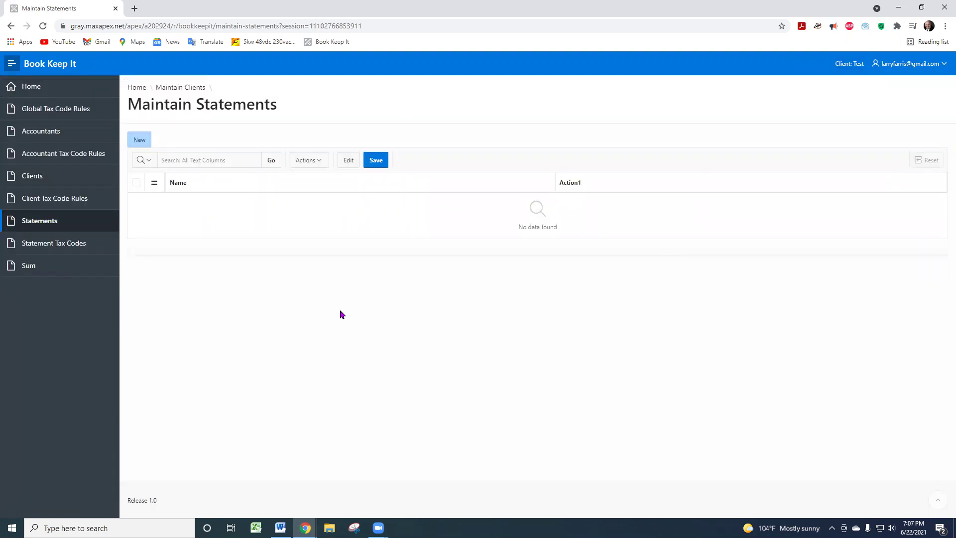
pyautogui.click(141, 145)
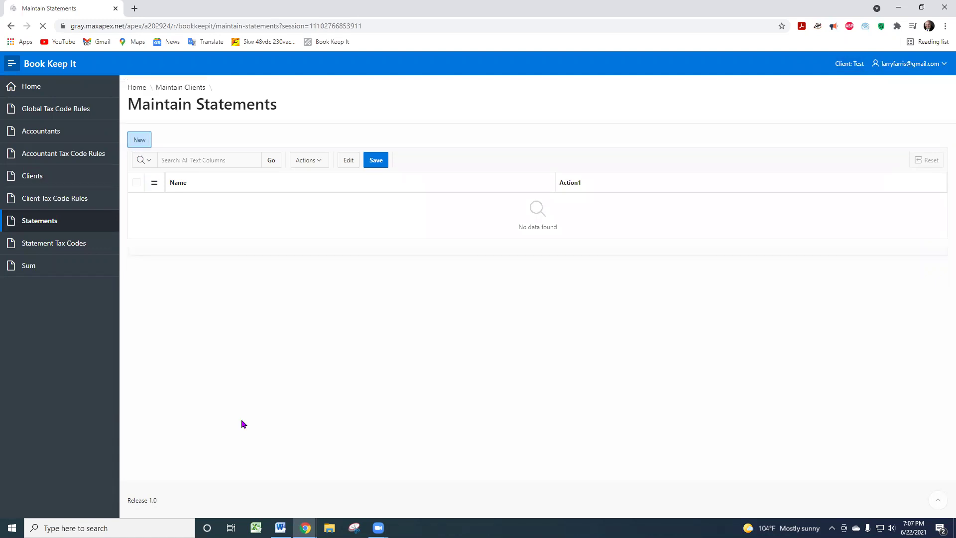
pyautogui.click(211, 157)
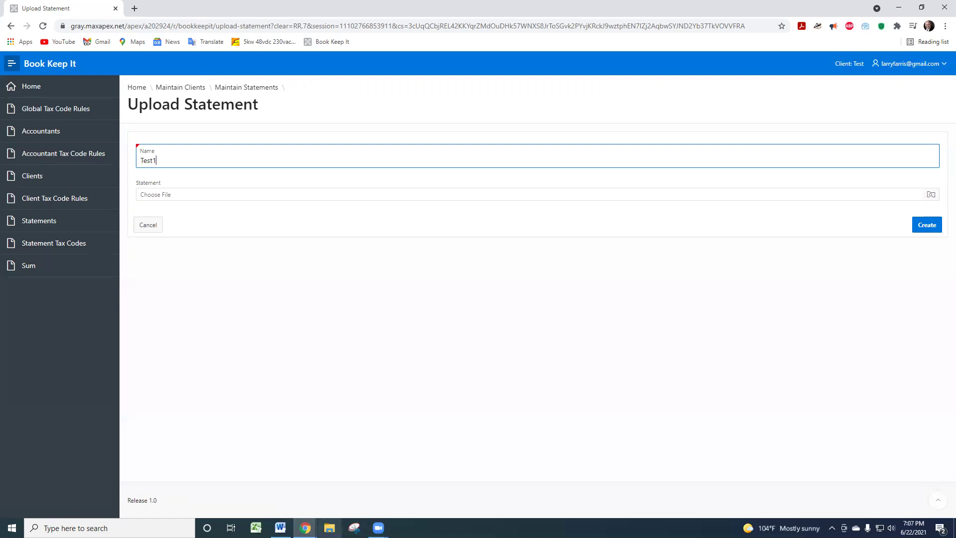
pyautogui.click(329, 528)
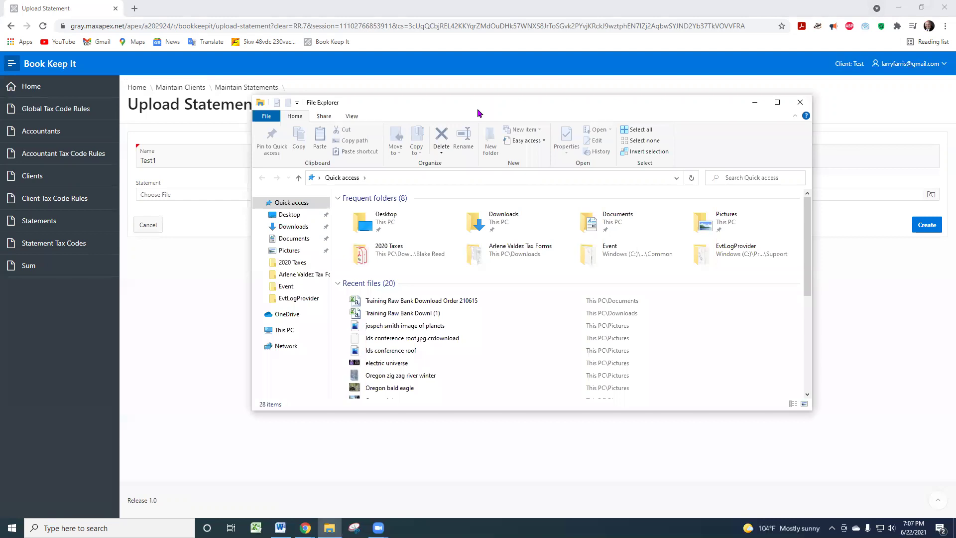
# - Attach Training Raw Bank Download Order 210615.csv and create the statement, uploading 598 lines
pyautogui.moveTo(478, 113); pyautogui.dragTo(598, 133)
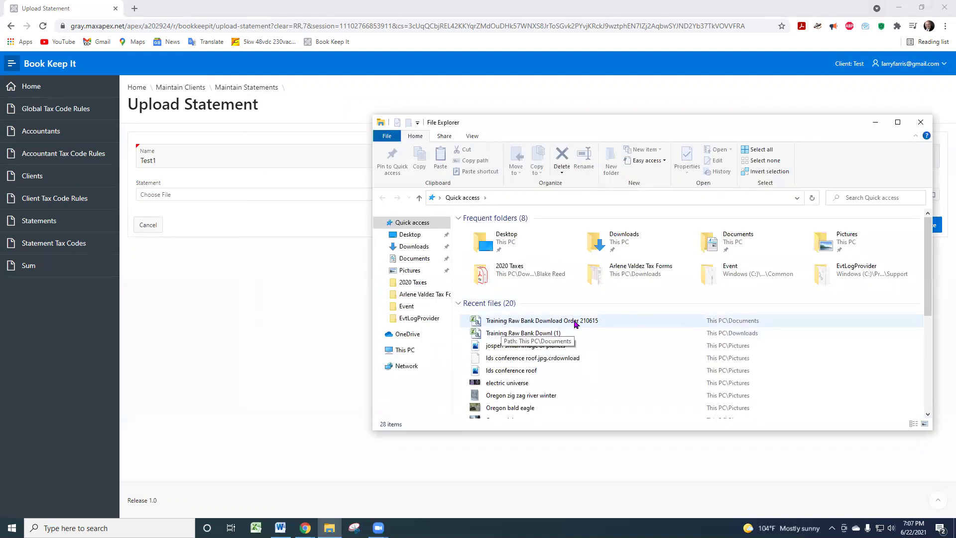
pyautogui.moveTo(582, 324); pyautogui.dragTo(277, 192)
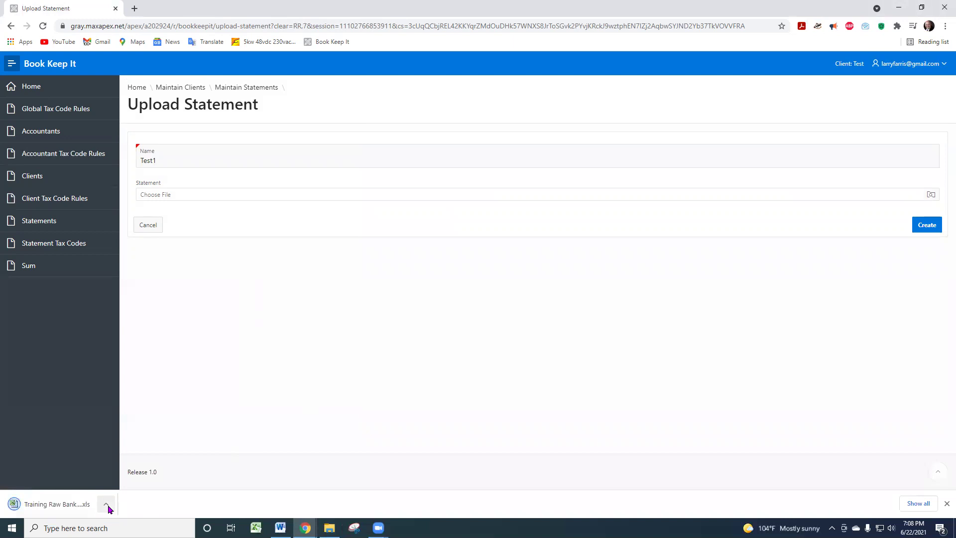
pyautogui.click(329, 528)
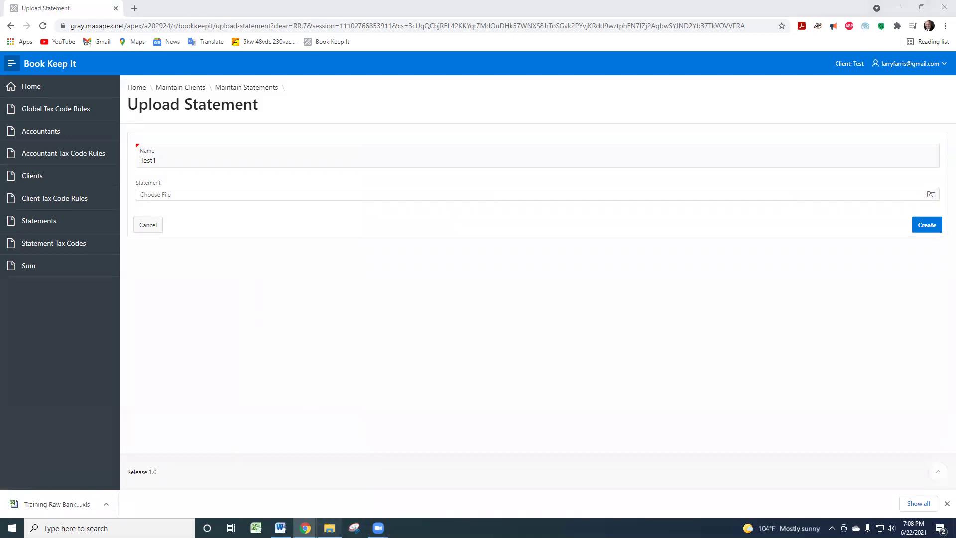
pyautogui.moveTo(562, 323); pyautogui.dragTo(293, 195)
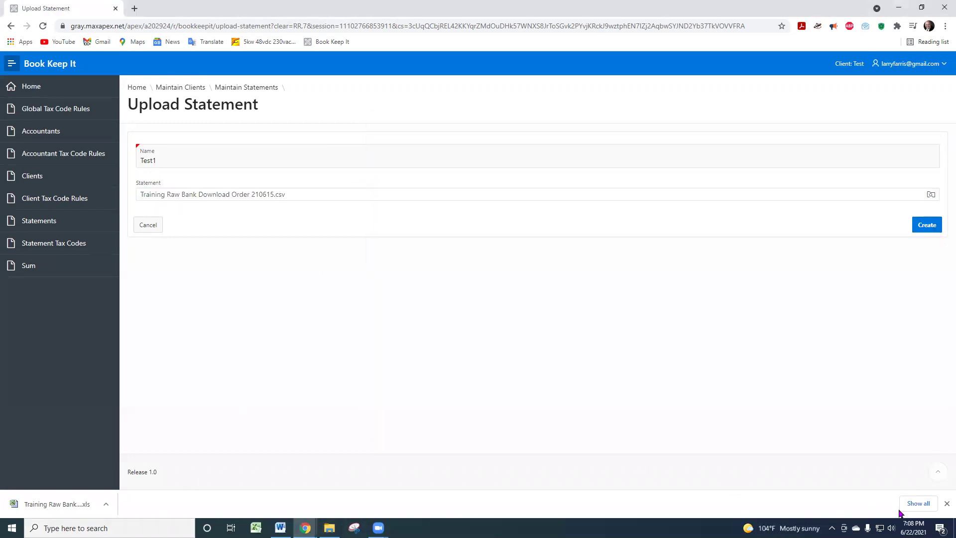
pyautogui.click(945, 504)
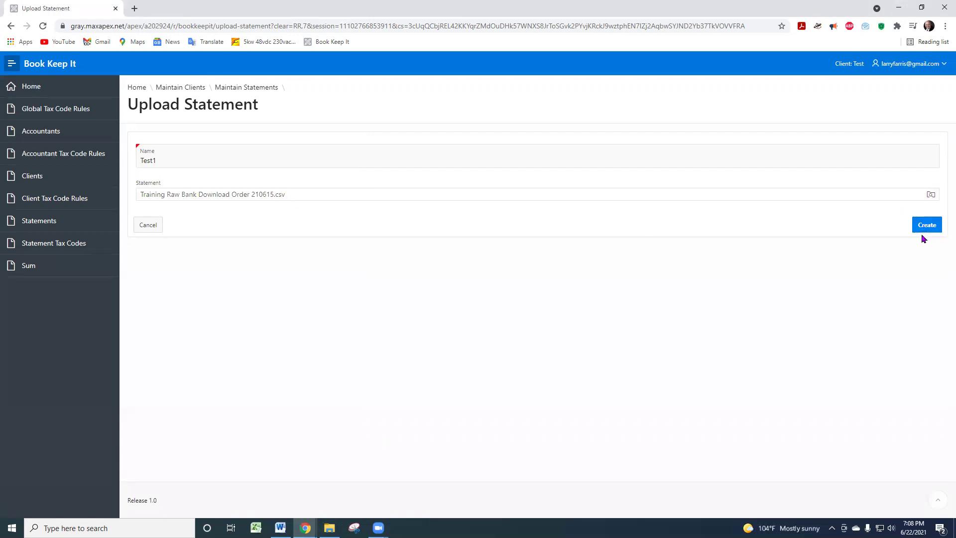
pyautogui.click(925, 231)
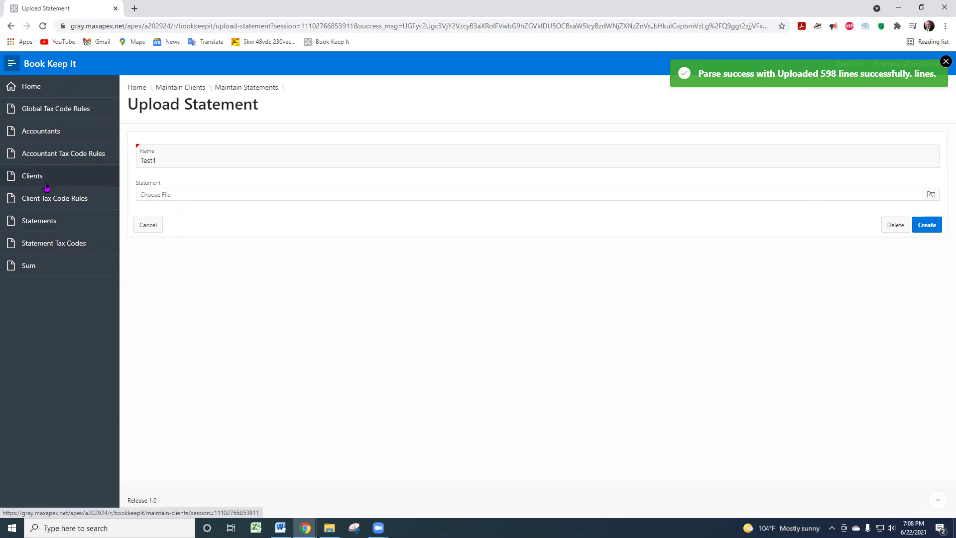
# - Open the statement lines, apply tax codes, and page through to page 6
pyautogui.click(46, 248)
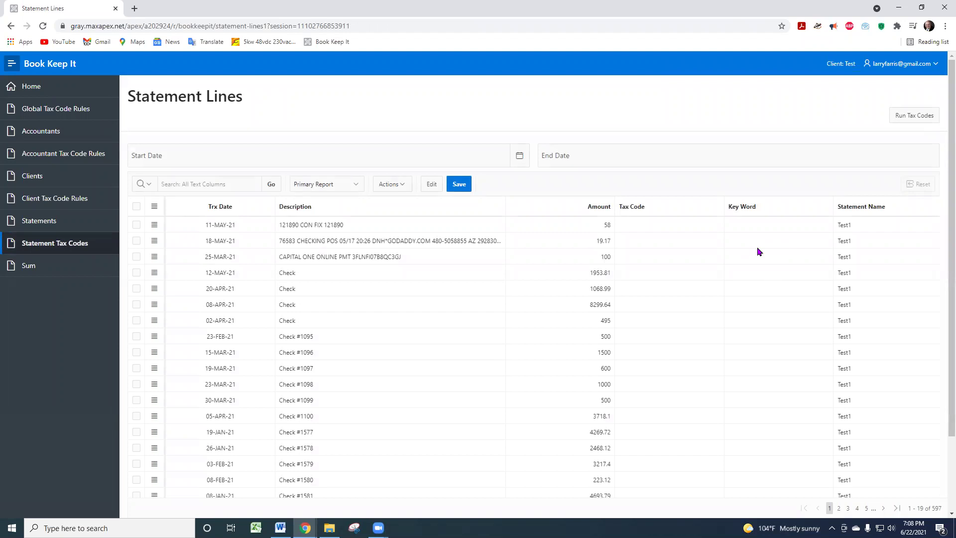
pyautogui.click(913, 120)
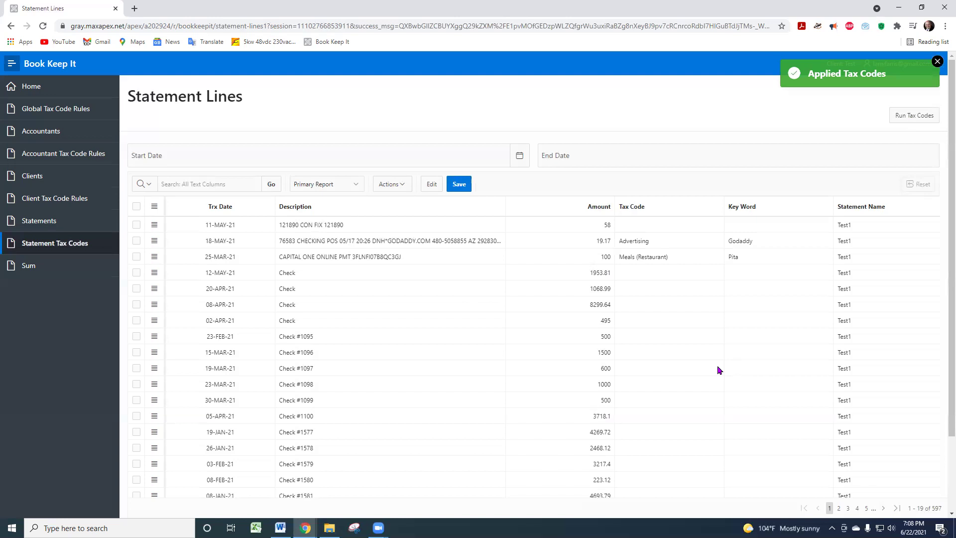
pyautogui.scroll(-1, 737, 366)
pyautogui.scroll(1, 738, 365)
pyautogui.scroll(-2, 737, 366)
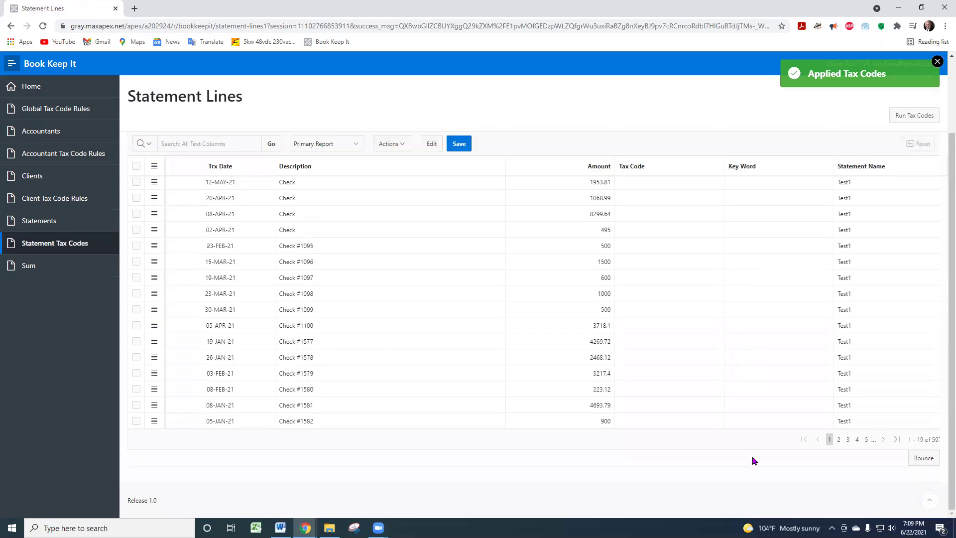
pyautogui.click(856, 439)
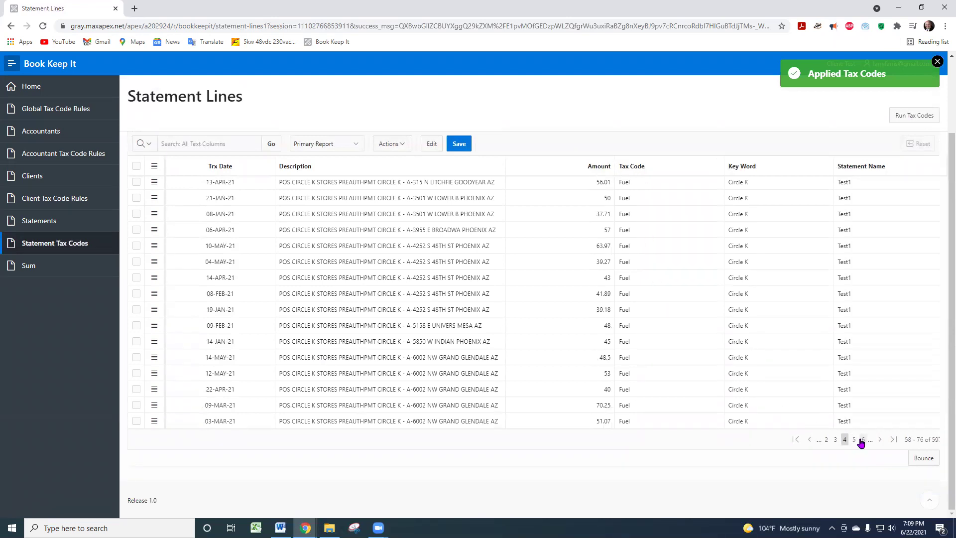
pyautogui.click(862, 441)
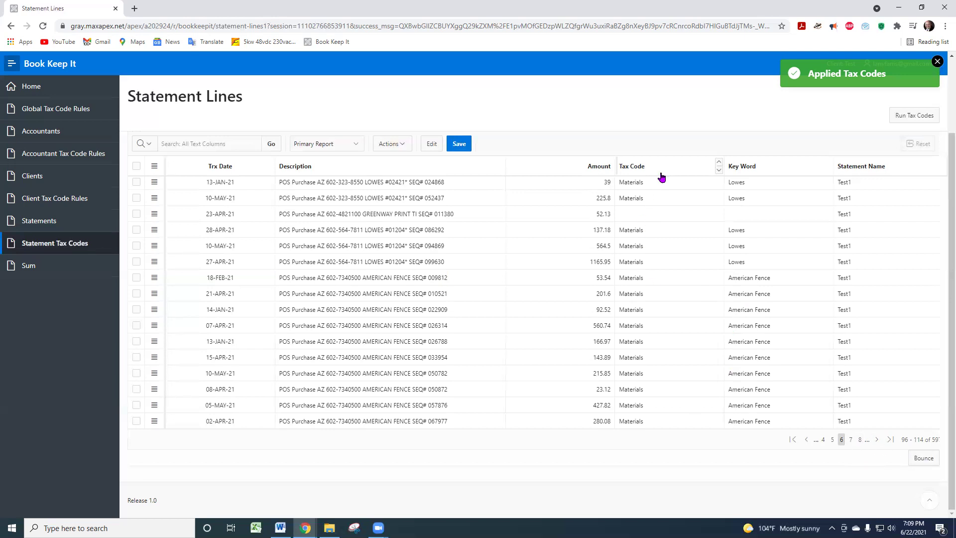
# - Sort the lines by Tax Code, settle on page 9, and open a blank Excel workbook
pyautogui.click(719, 170)
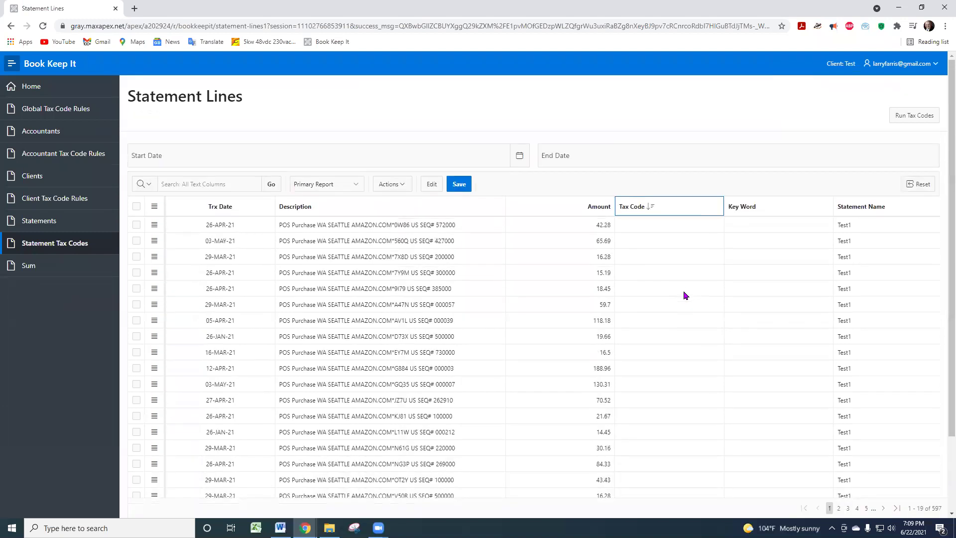
pyautogui.scroll(-1, 730, 461)
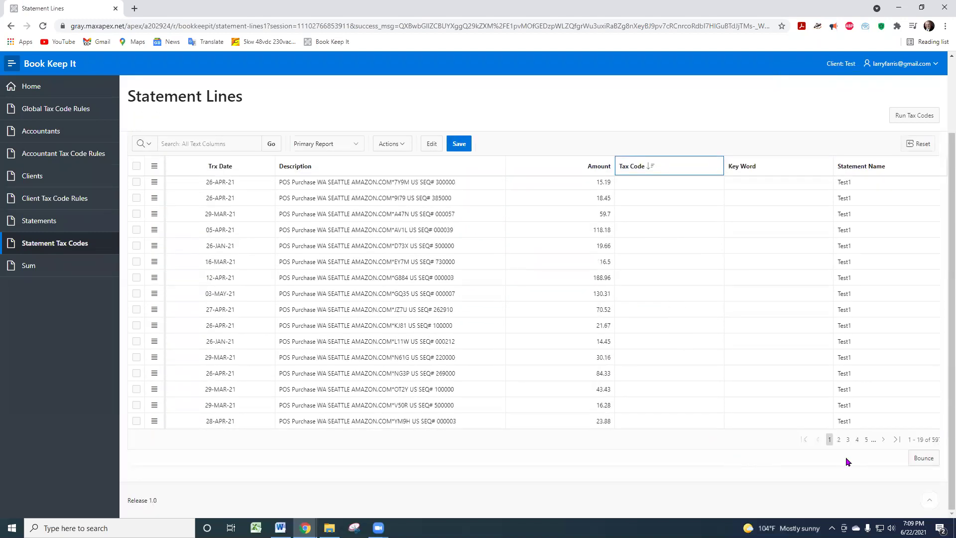
pyautogui.click(866, 440)
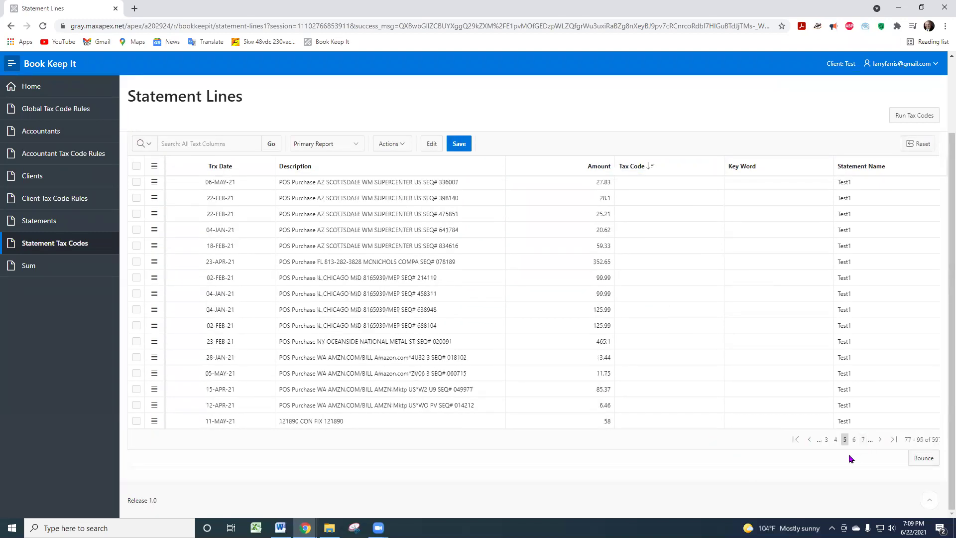
pyautogui.click(863, 439)
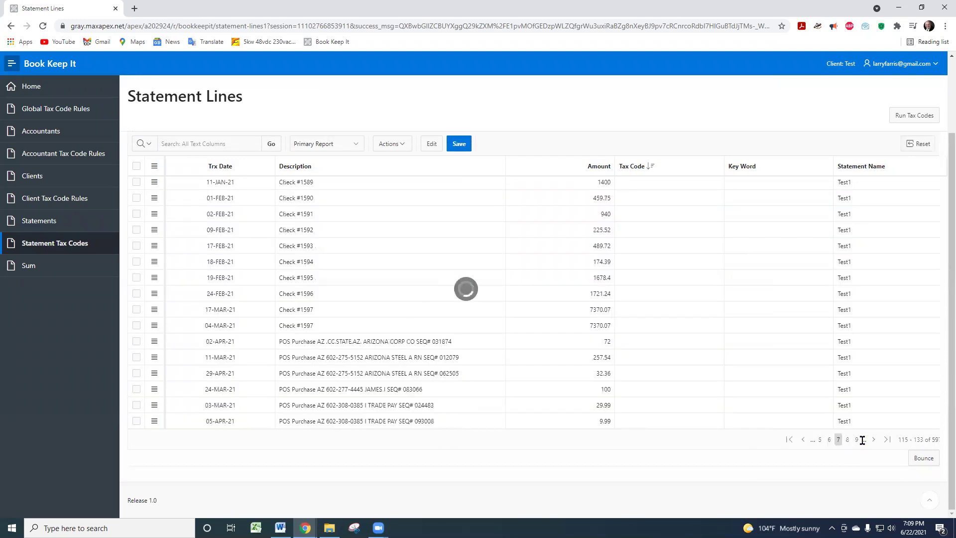
pyautogui.click(857, 441)
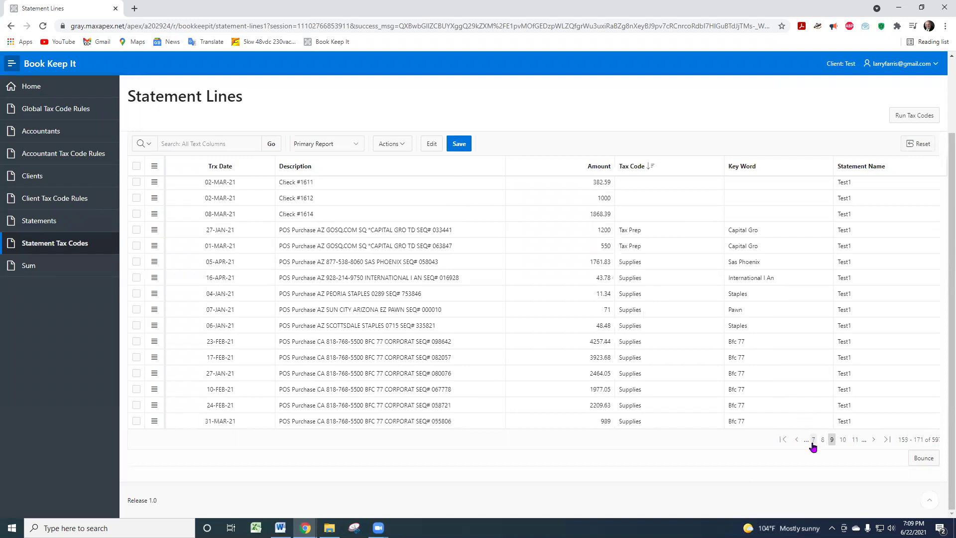
pyautogui.click(822, 441)
pyautogui.click(844, 441)
pyautogui.scroll(2, 643, 300)
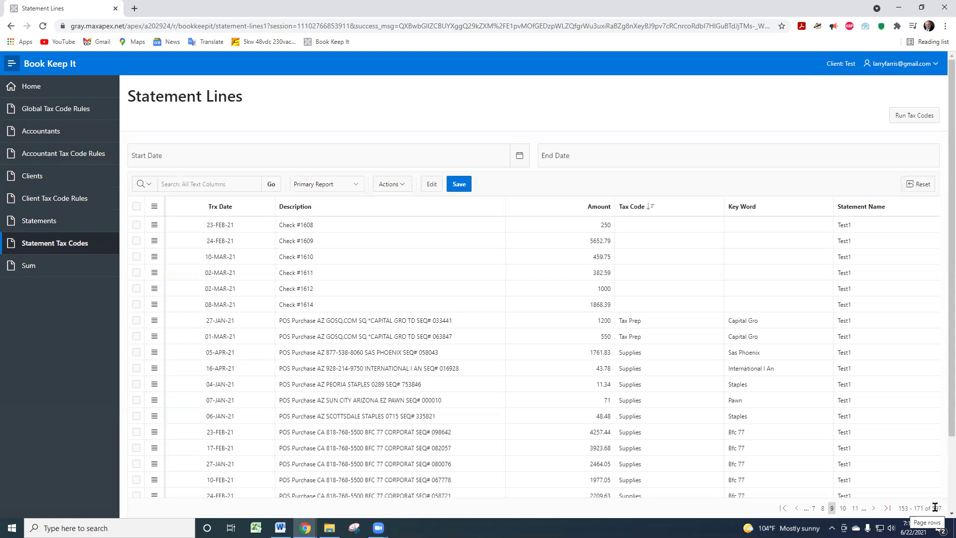
pyautogui.click(256, 528)
# - Enter 597 in I5, 159 in I6, =+I6/I5 in I7 and 73 in I8, then minimize Excel
pyautogui.click(295, 135)
pyautogui.write('597')
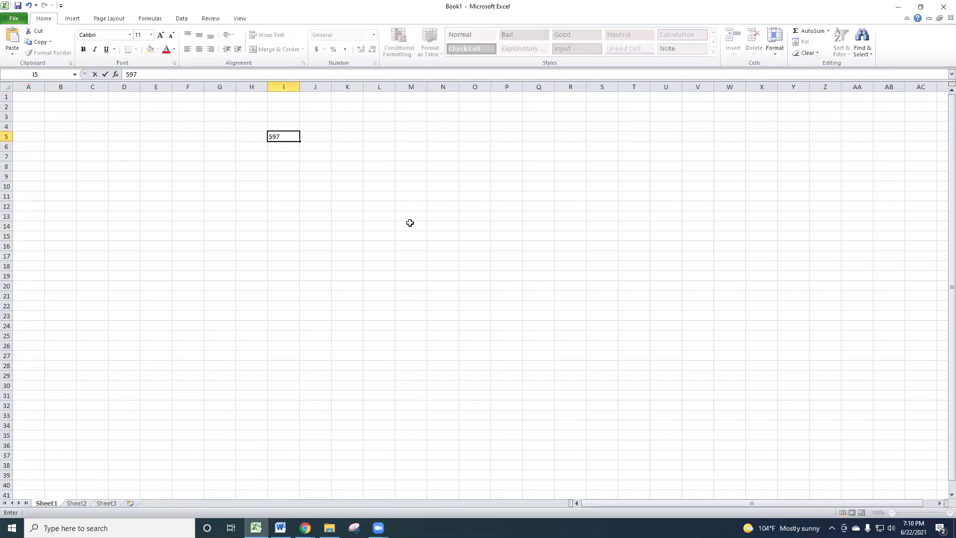
pyautogui.press('Return')
pyautogui.write('159')
pyautogui.press('Return')
pyautogui.write('+')
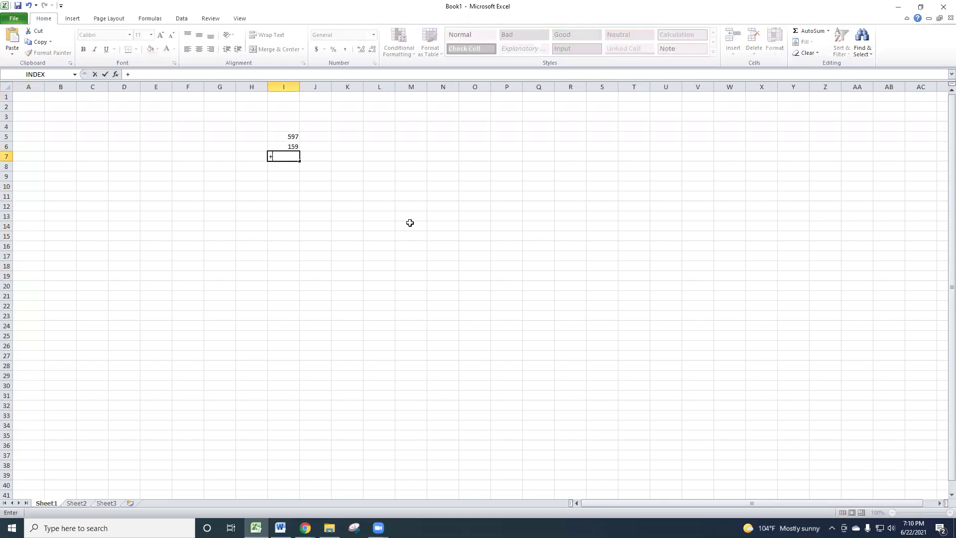
pyautogui.click(282, 147)
pyautogui.write('/')
pyautogui.click(283, 139)
pyautogui.press('Return')
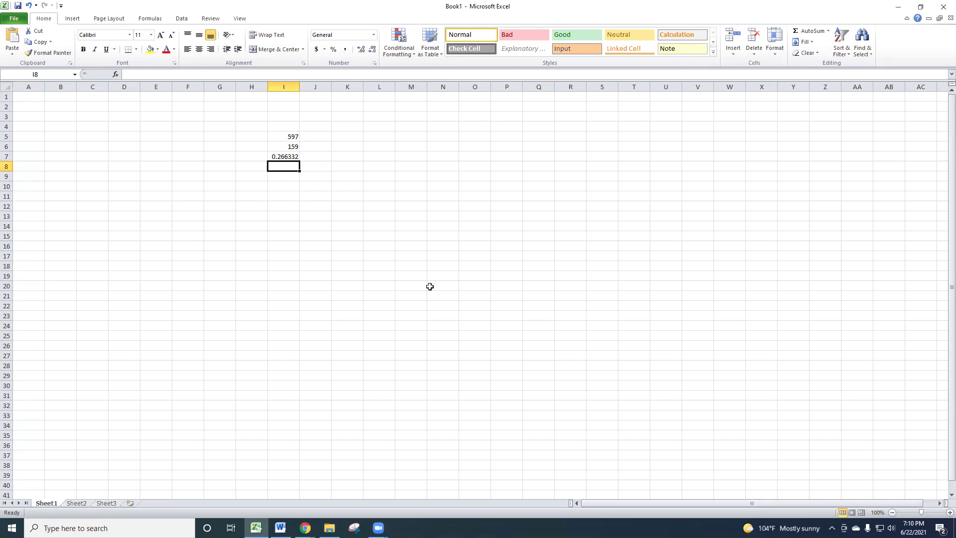
pyautogui.write('73')
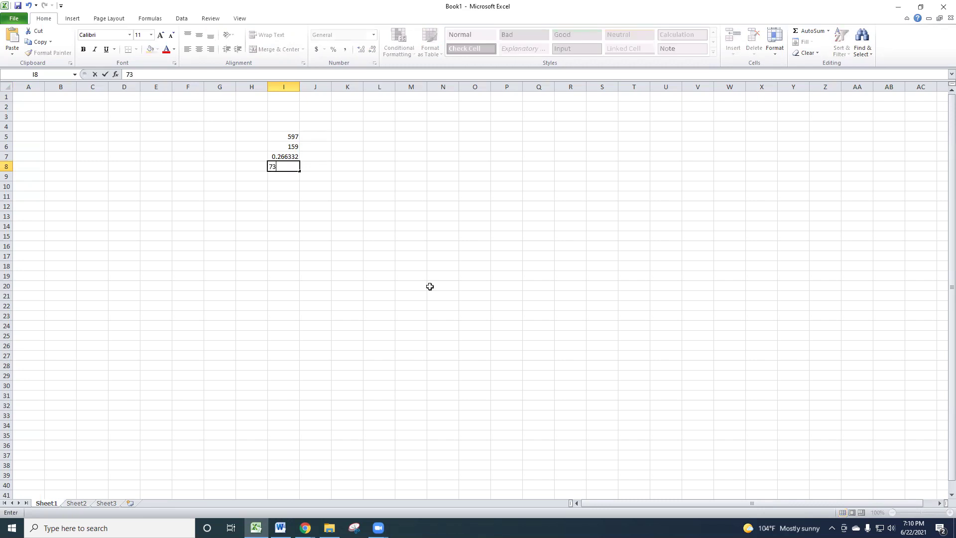
pyautogui.press('Return')
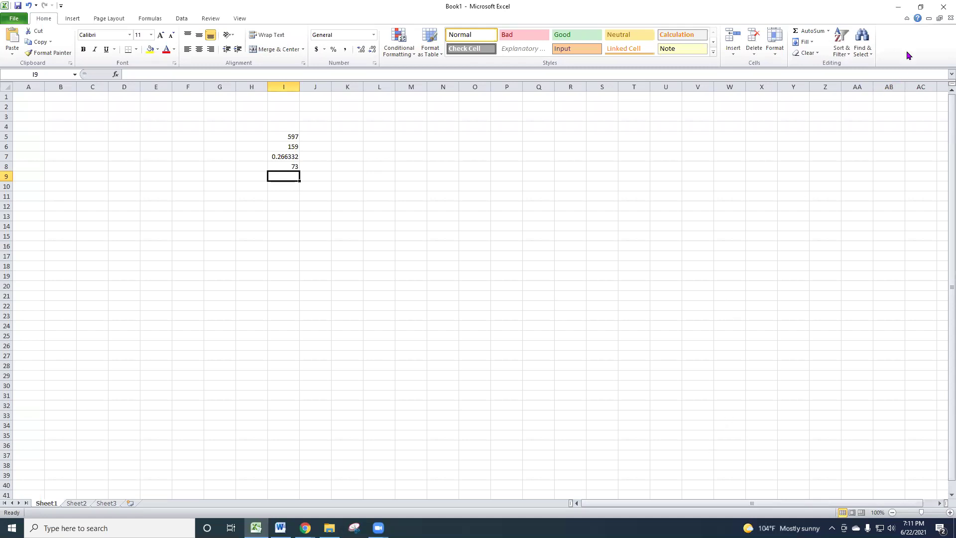
pyautogui.click(897, 8)
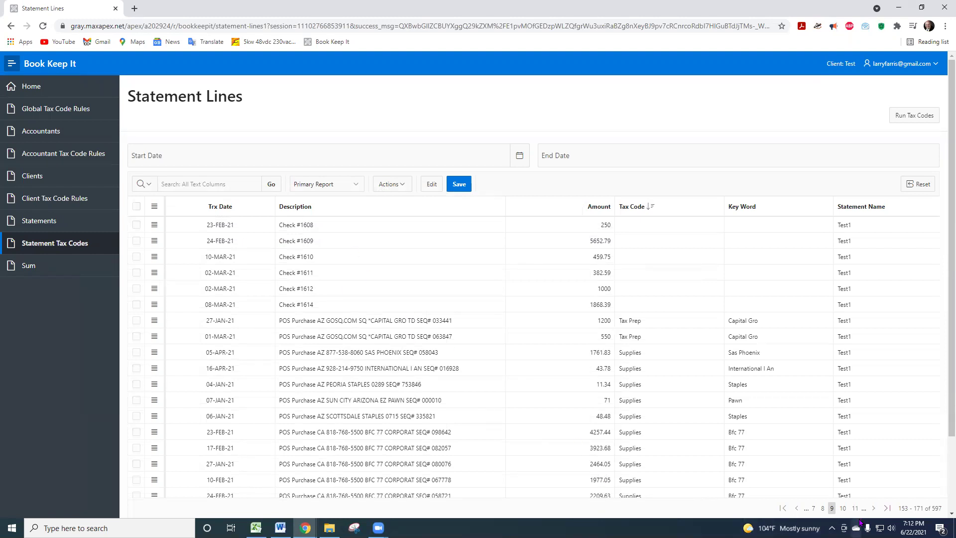
# - On page 8, give the 12-MAR-21 69.99 line the Key Word State Trailer
pyautogui.click(823, 508)
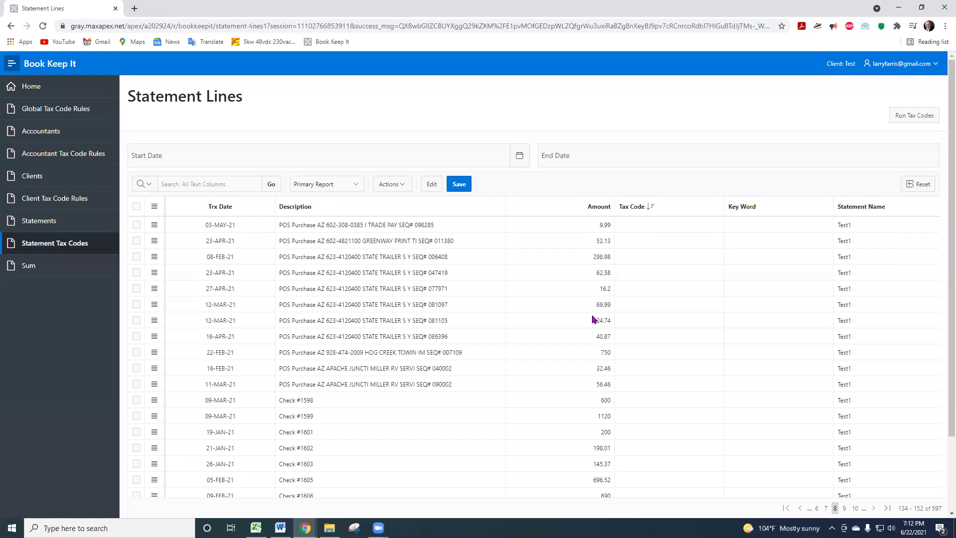
pyautogui.click(647, 305)
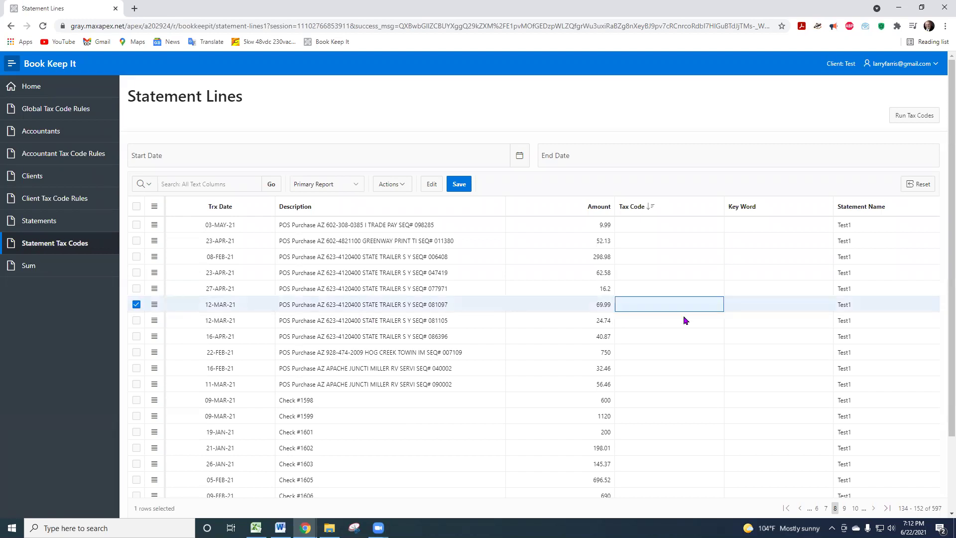
pyautogui.click(671, 305)
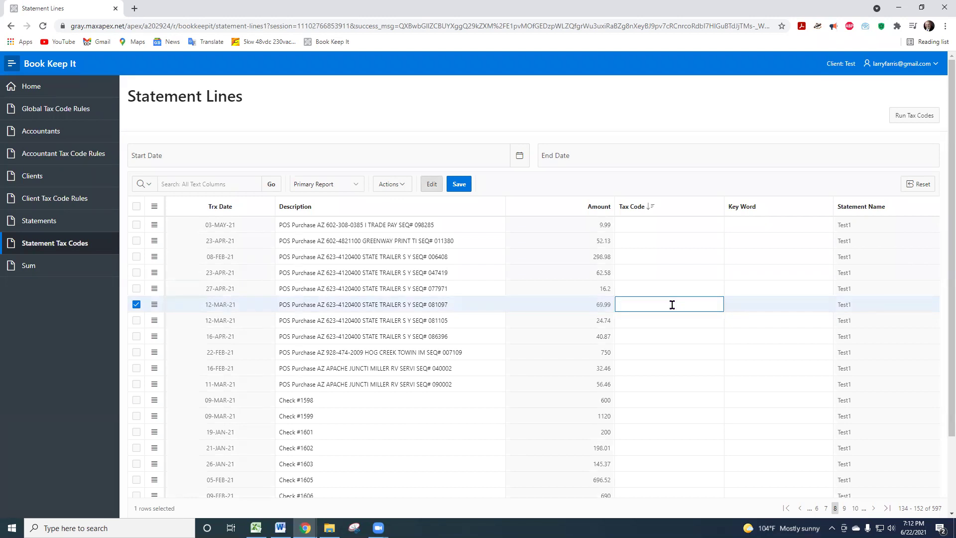
pyautogui.click(431, 185)
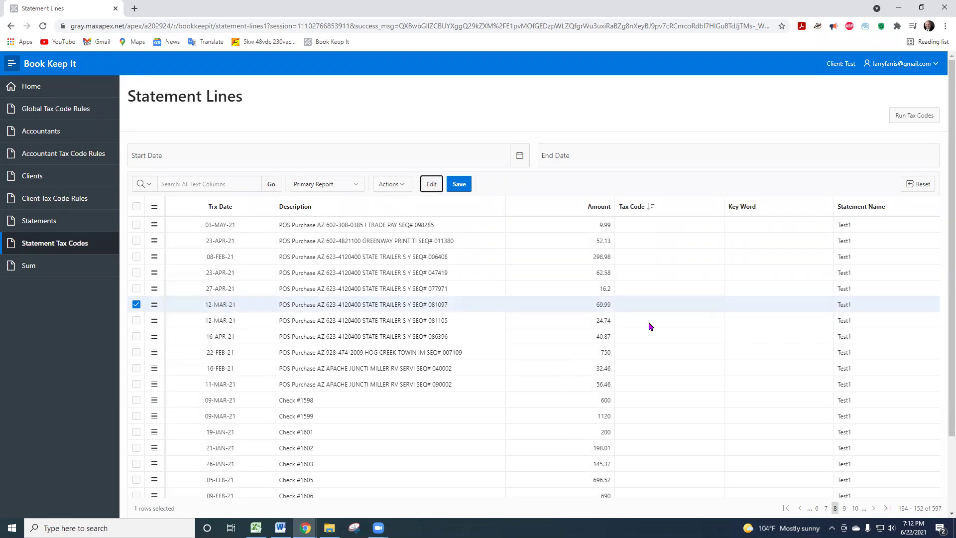
pyautogui.click(657, 305)
pyautogui.click(784, 304)
pyautogui.click(784, 305)
pyautogui.write('State Trailer')
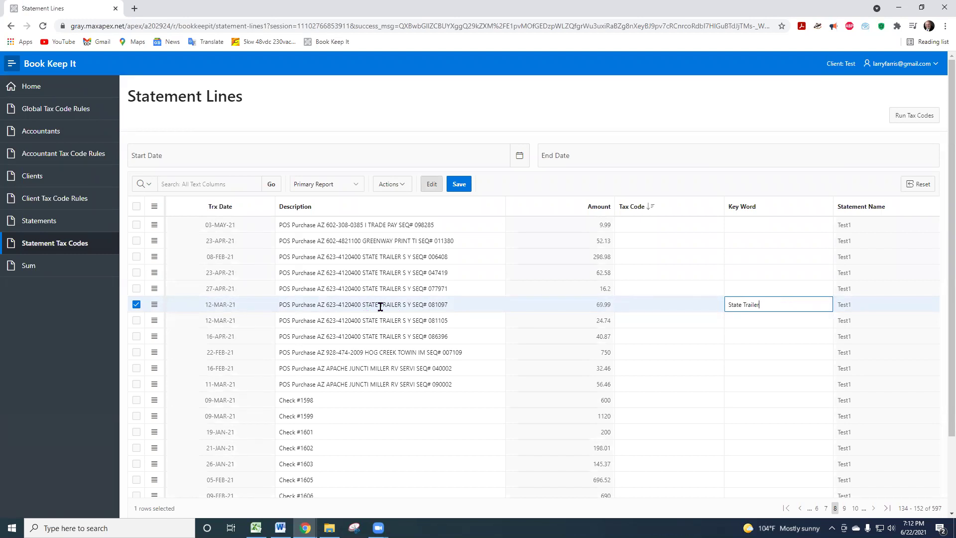
# - Set that line's tax code to Larry, save, and re-apply the tax codes
pyautogui.click(650, 302)
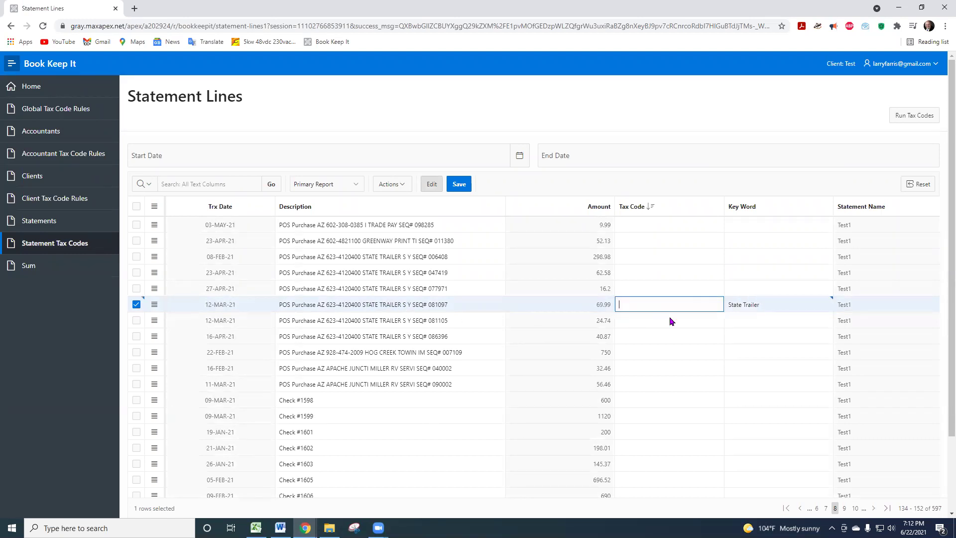
pyautogui.write('Larry')
pyautogui.click(754, 325)
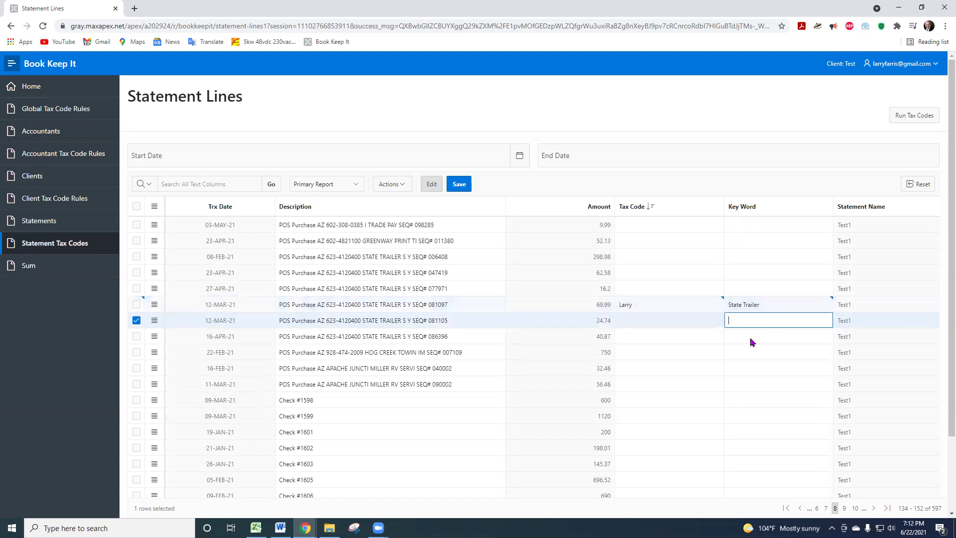
pyautogui.click(459, 183)
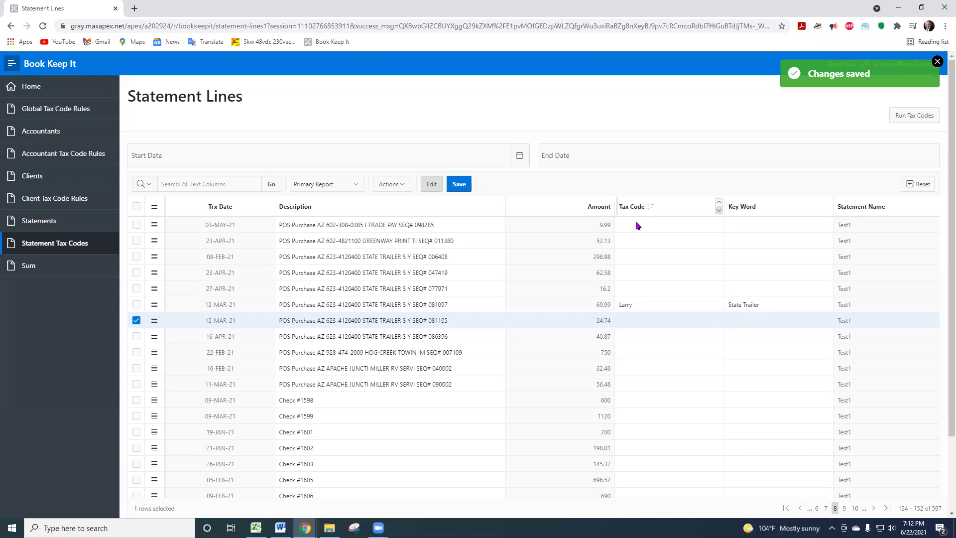
pyautogui.click(915, 118)
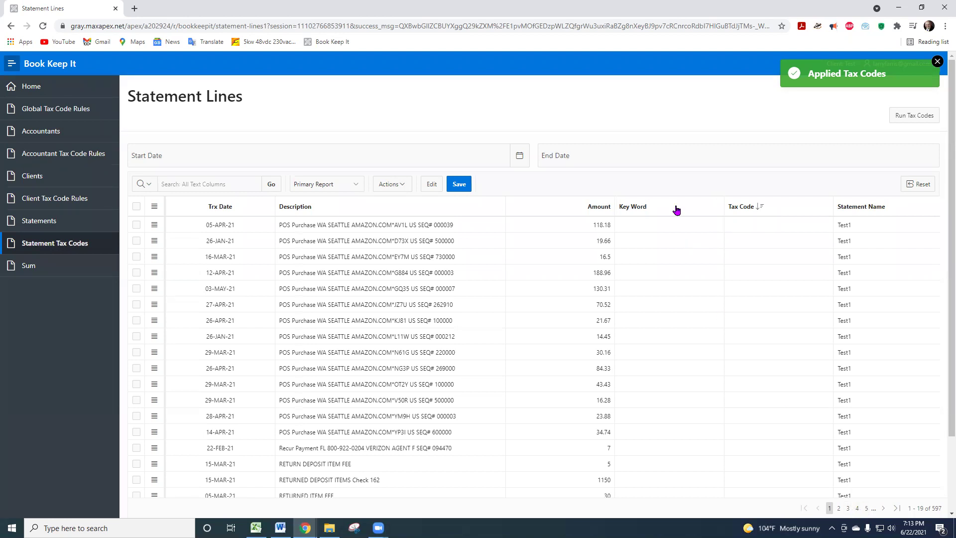
# - Jump to page 5 of the statement lines, showing rows 77–95 of 597
pyautogui.click(865, 508)
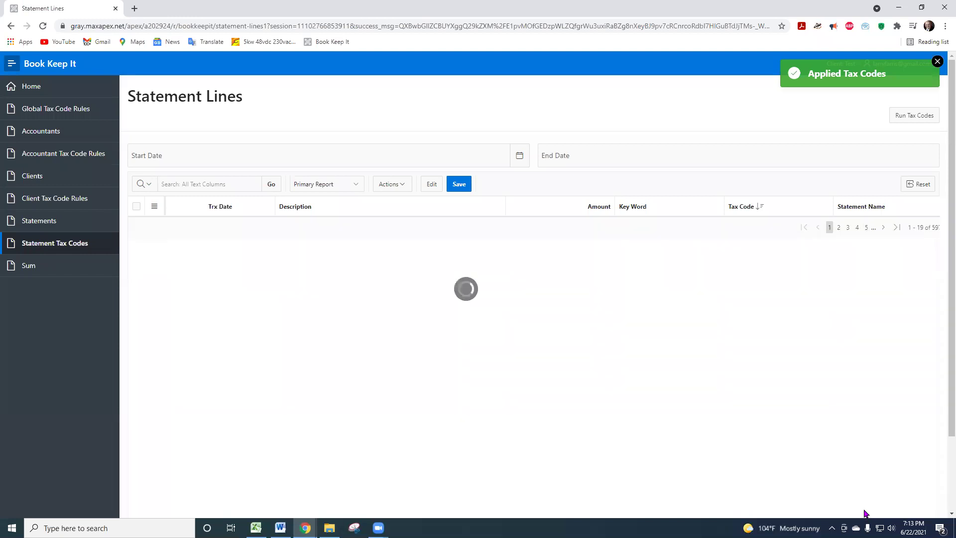
pyautogui.scroll(-1, 561, 355)
pyautogui.scroll(1, 560, 355)
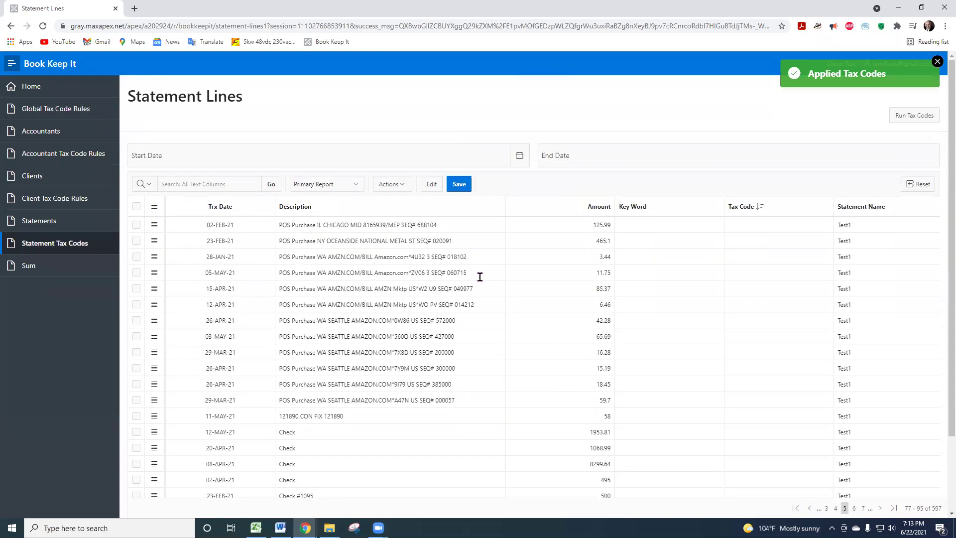
# - Search the statement lines for 'Larry' to isolate the State Trailer purchases
pyautogui.click(218, 184)
pyautogui.write('Larry')
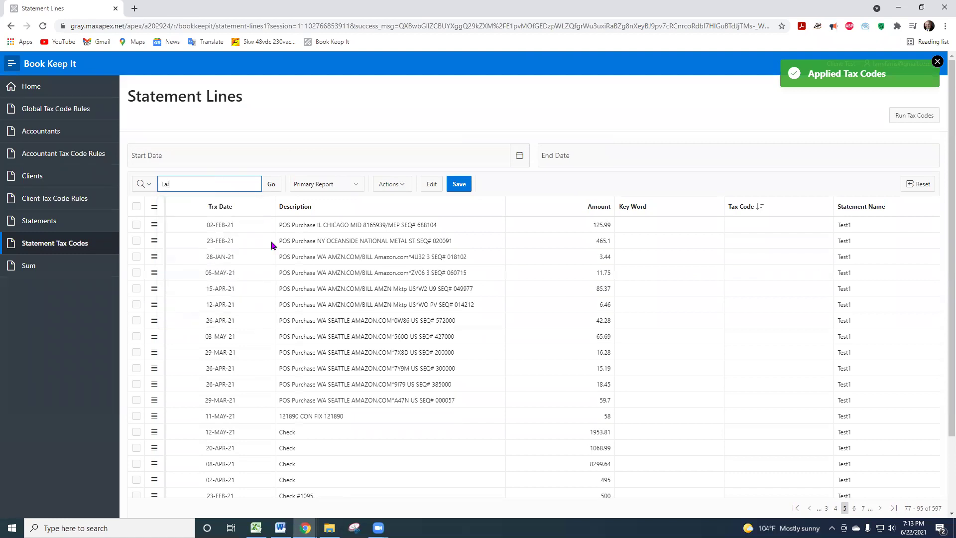
pyautogui.click(271, 185)
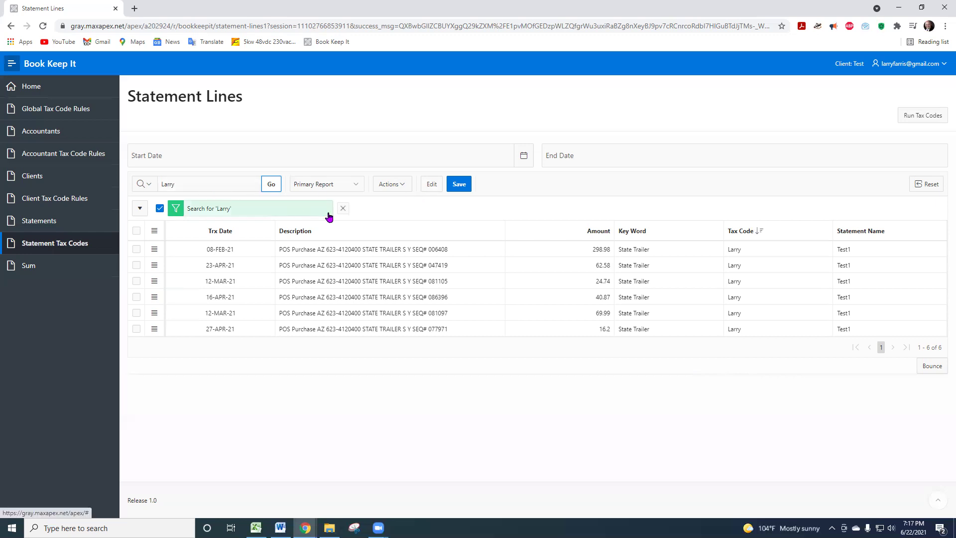
# - Clear the search text, rerun the report, and switch off the 'Larry' filter
pyautogui.click(211, 187)
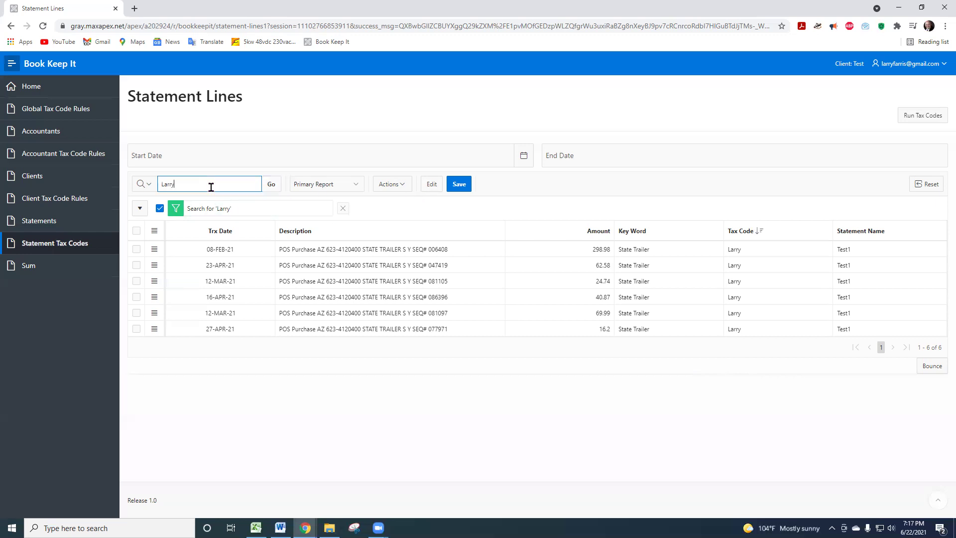
pyautogui.press('BackSpace')
pyautogui.press('BackSpace')
pyautogui.press('BackSpace')
pyautogui.press('BackSpace')
pyautogui.click(279, 189)
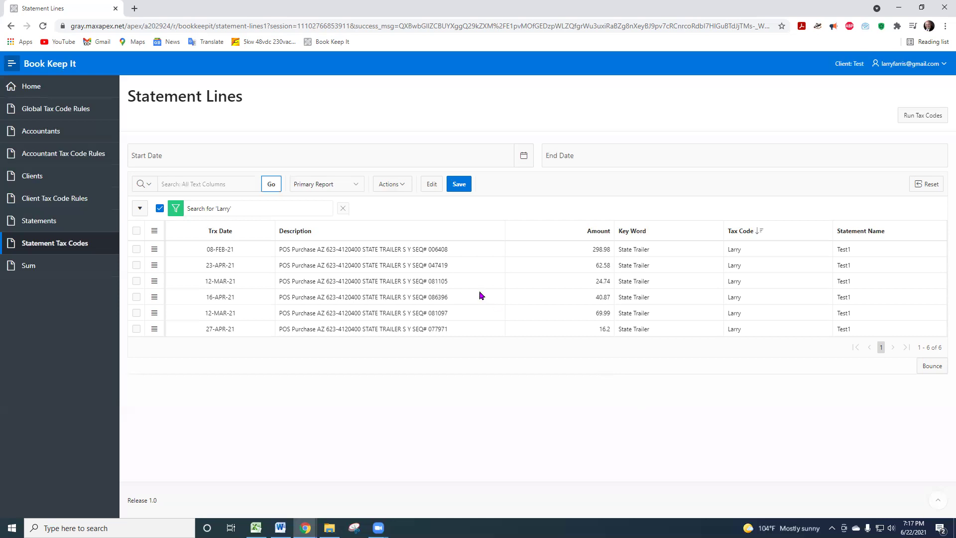
pyautogui.click(160, 209)
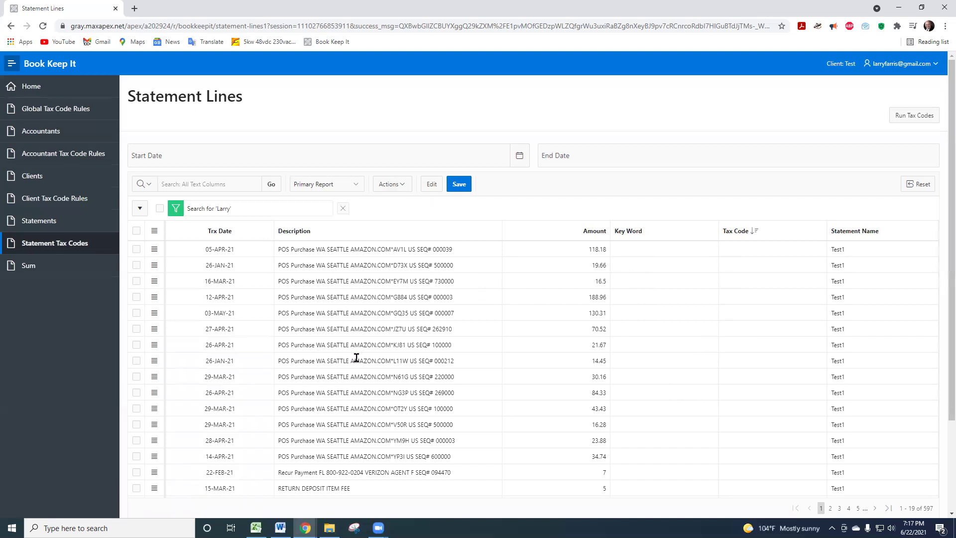
pyautogui.scroll(-3, 460, 423)
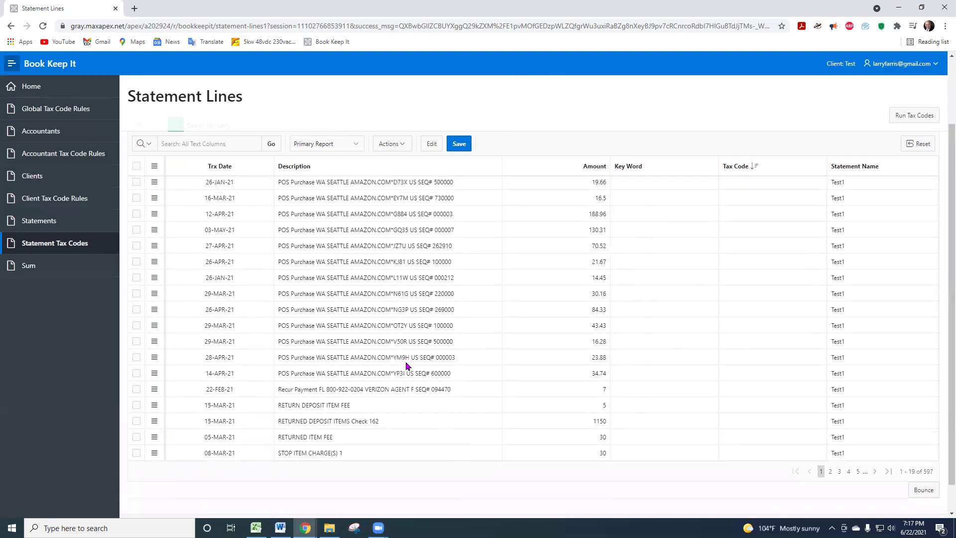
pyautogui.scroll(3, 406, 366)
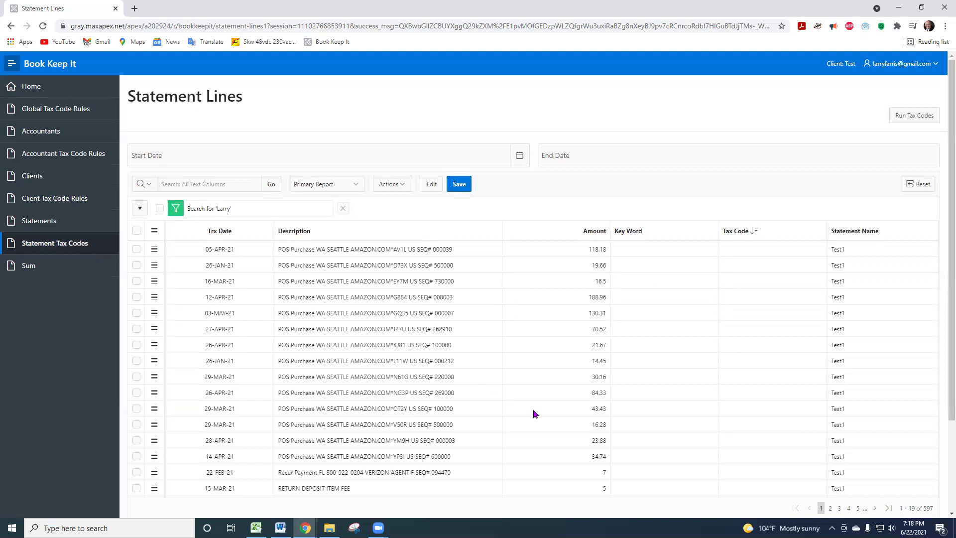
pyautogui.scroll(-2, 533, 410)
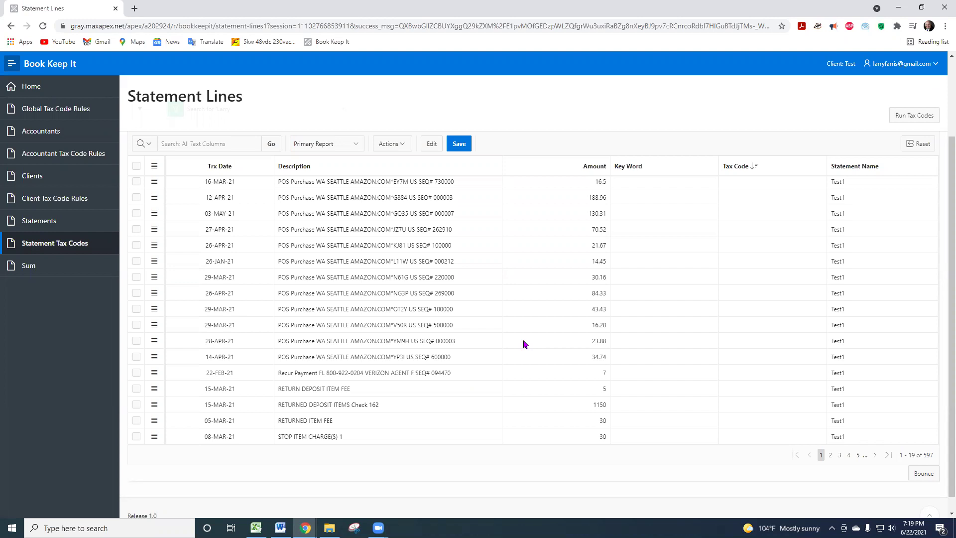
# - Review the Sum page's tax code totals, such as Supplies $39,104.35, then return to Excel's Book1
pyautogui.click(28, 266)
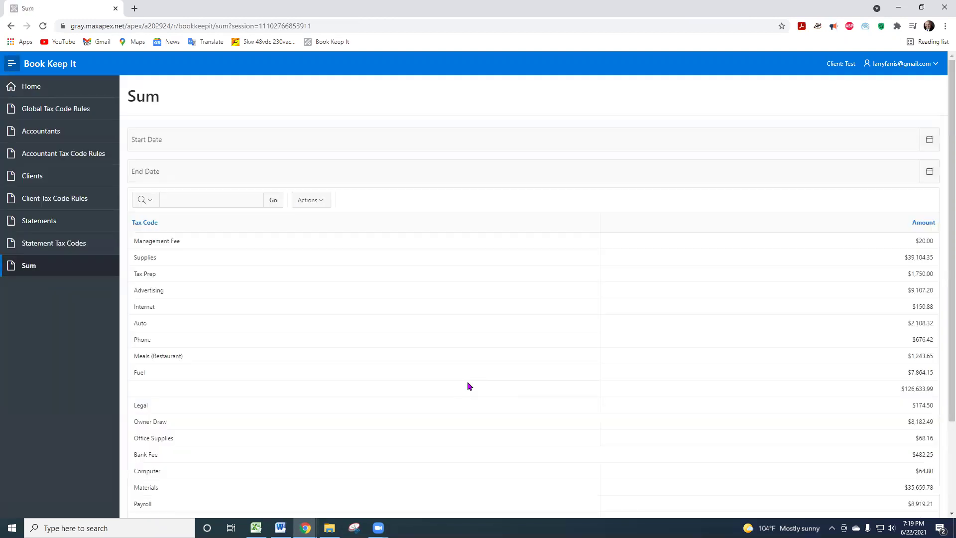
pyautogui.scroll(-2, 468, 385)
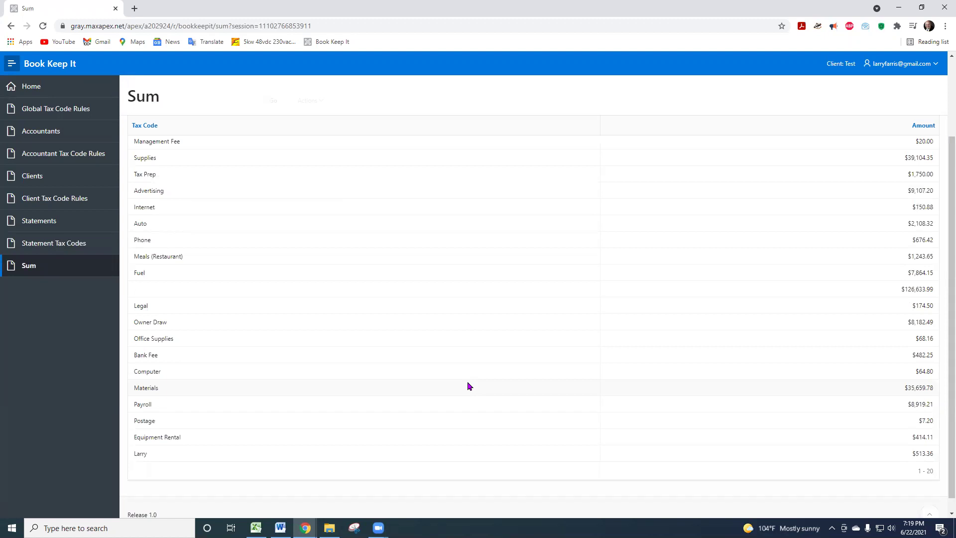
pyautogui.scroll(2, 468, 384)
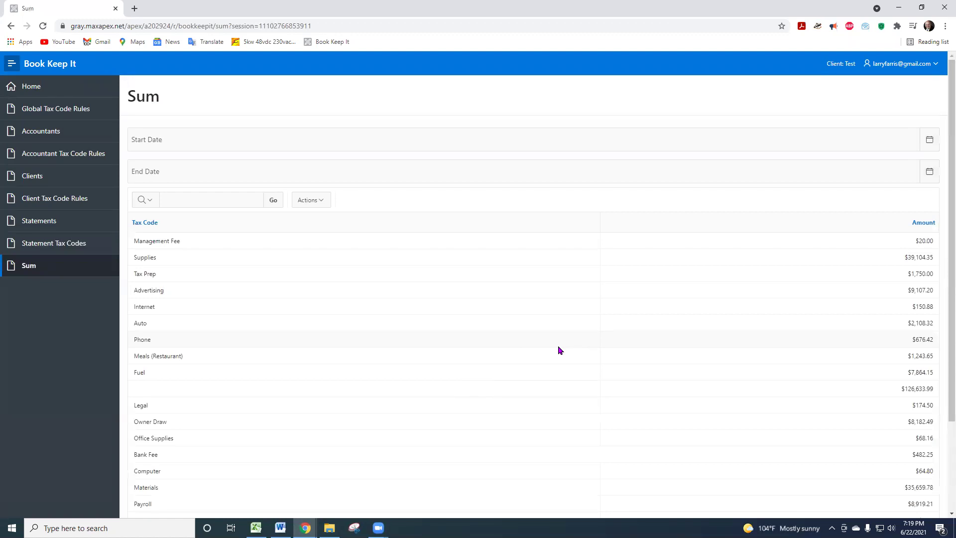
pyautogui.scroll(-2, 558, 348)
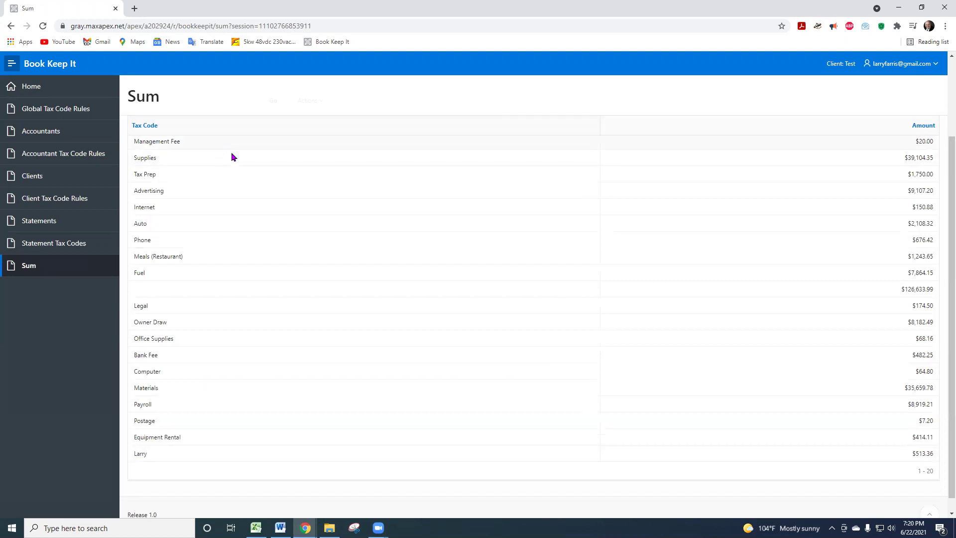
pyautogui.scroll(-1, 429, 301)
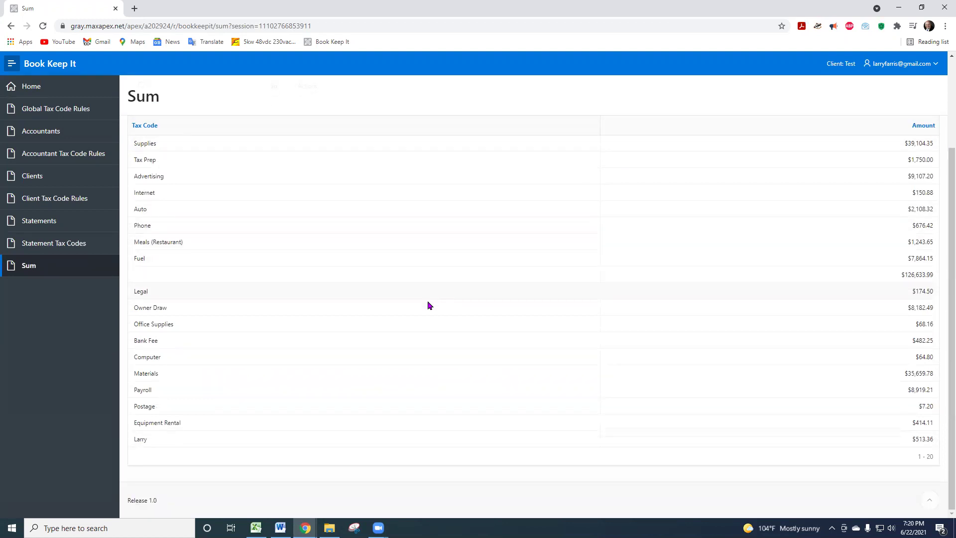
pyautogui.scroll(2, 534, 230)
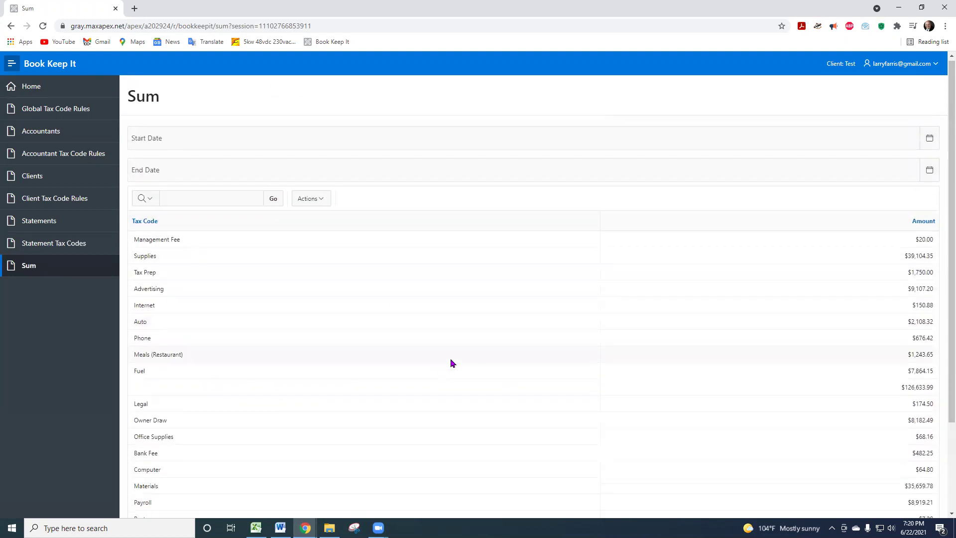
pyautogui.scroll(-2, 500, 221)
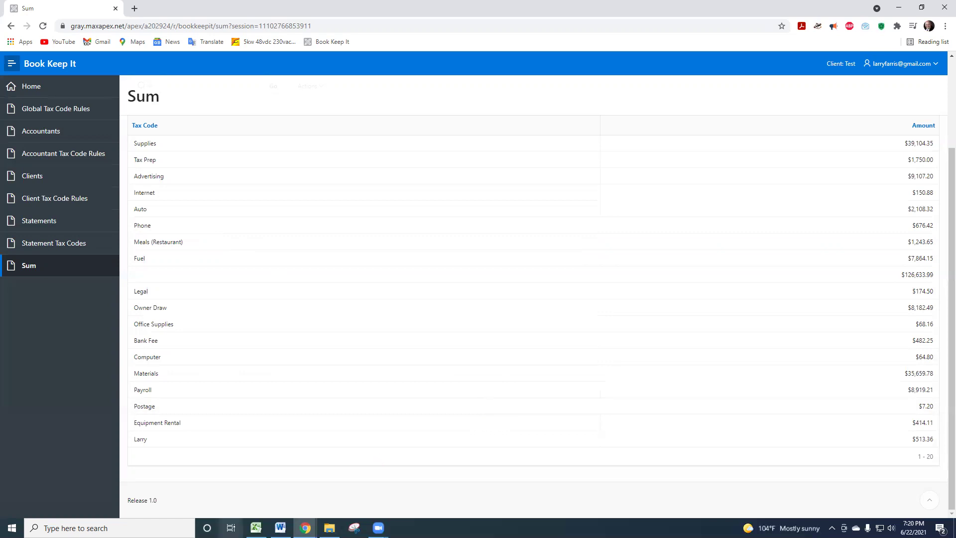
pyautogui.click(255, 528)
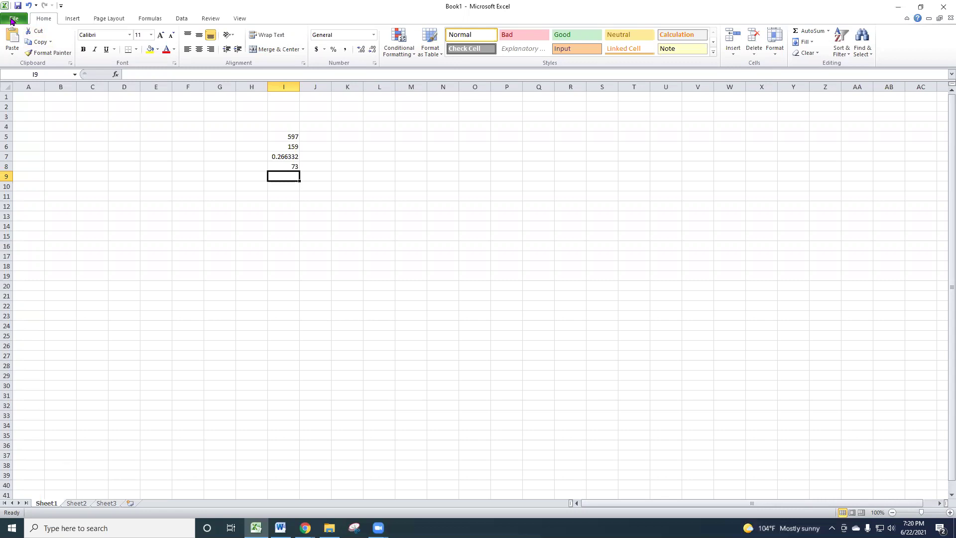
# - Reopen the Training Raw Bank Download Order 210615 workbook from Excel's recent files, then minimize Excel
pyautogui.click(15, 20)
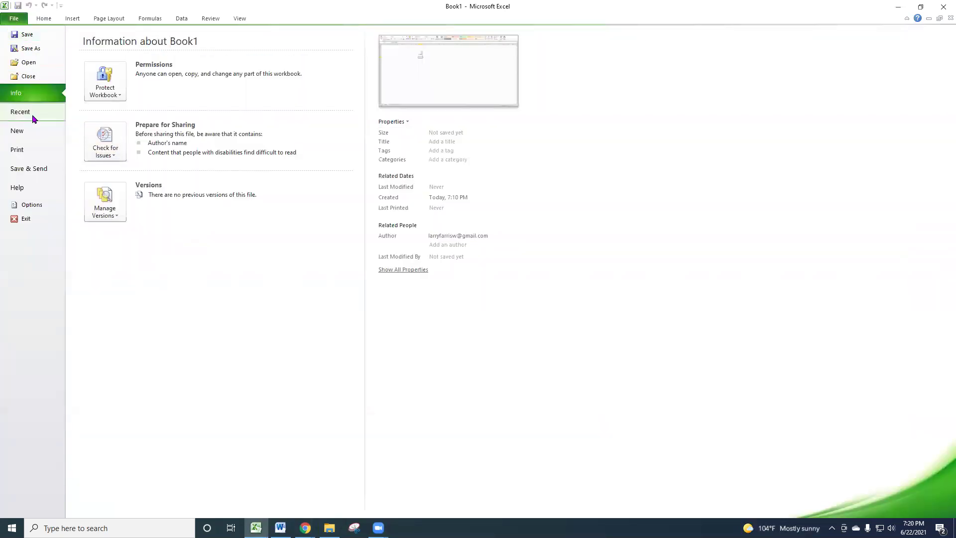
pyautogui.click(26, 114)
pyautogui.click(154, 68)
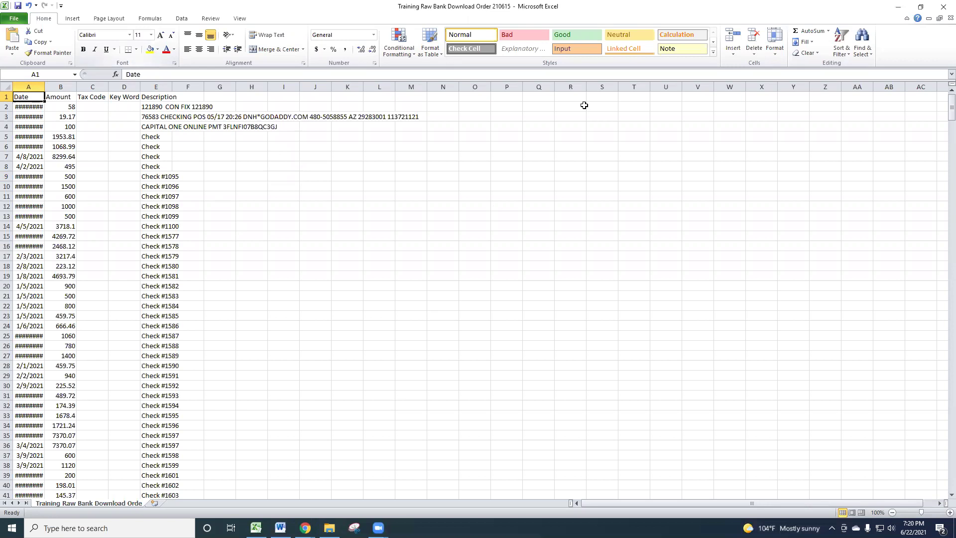
pyautogui.click(898, 7)
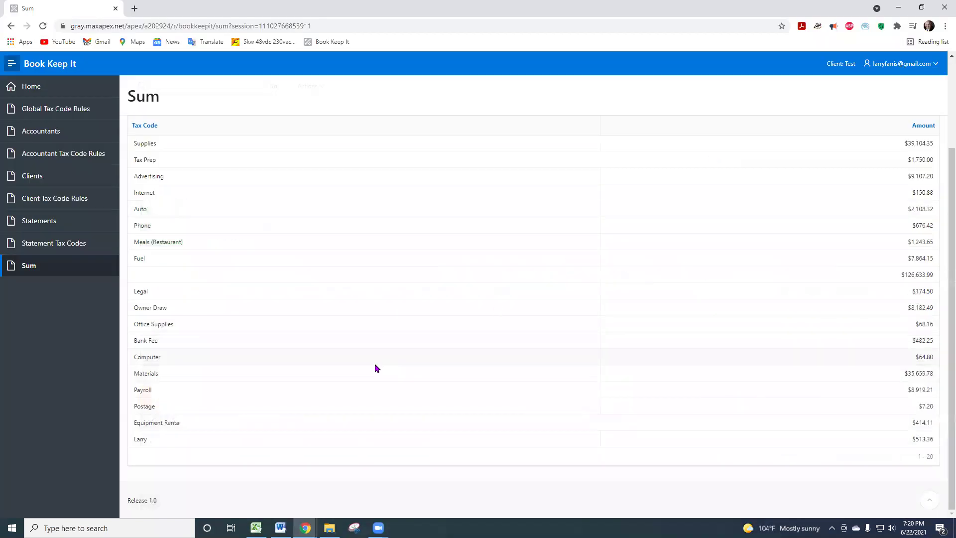
# - Go to the Test client's statements and open the Test1 statement lines with tax codes
pyautogui.click(33, 178)
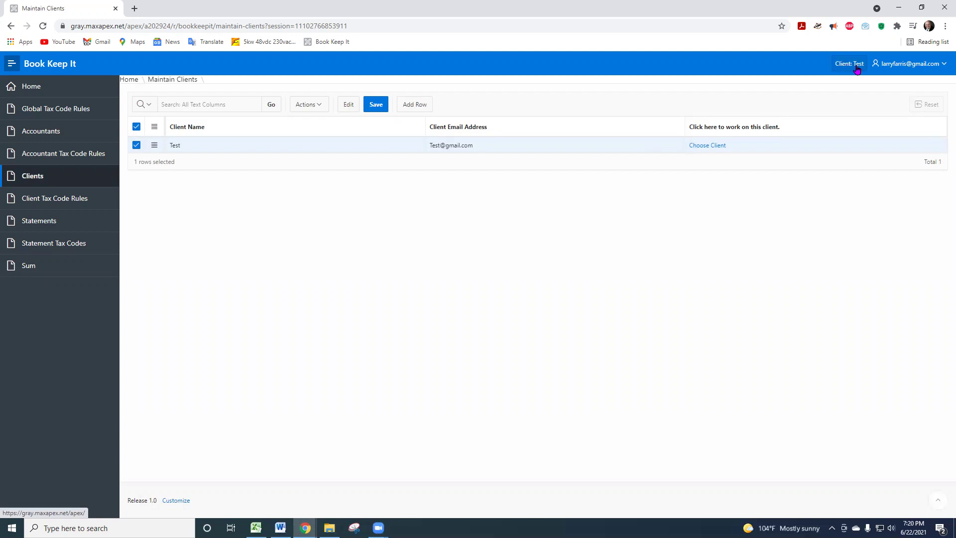
pyautogui.click(29, 226)
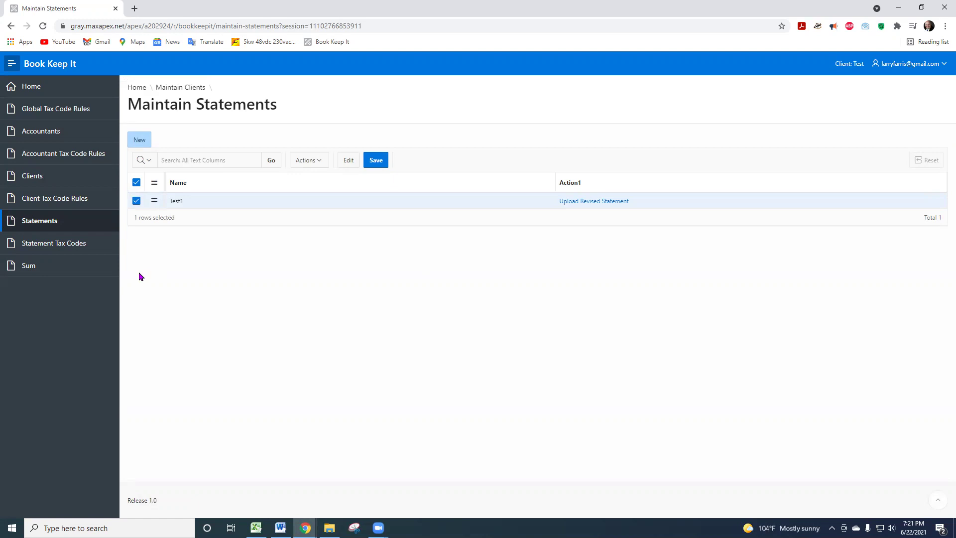
pyautogui.click(49, 249)
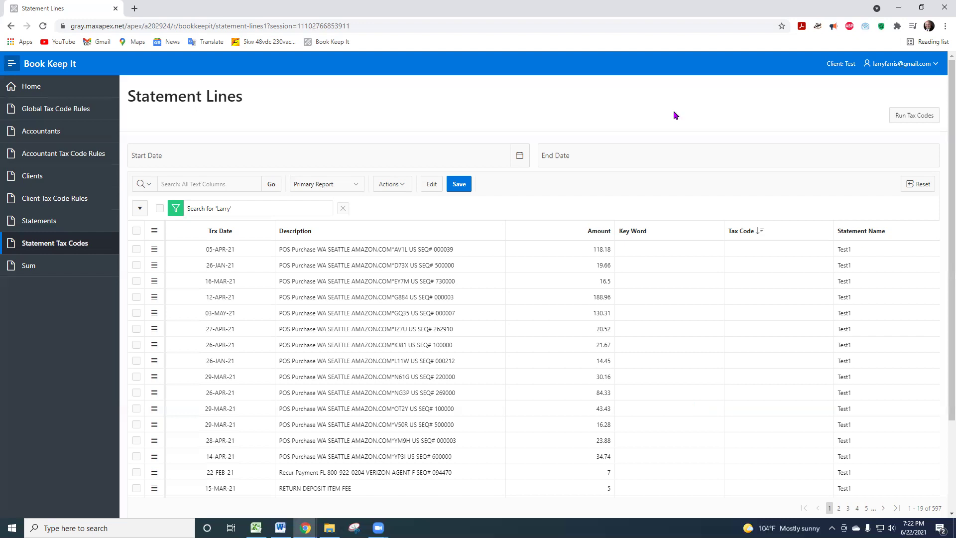
# - Return to the Sum page showing tax code totals like Supplies $39,104.35
pyautogui.click(28, 267)
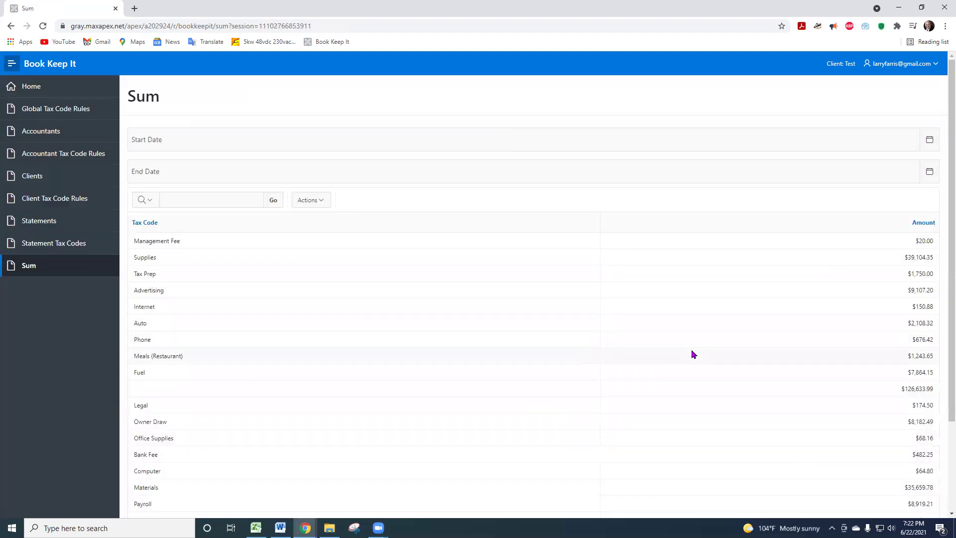
# - Download the Sum report in Excel format as Sum.xlsx
pyautogui.scroll(-3, 690, 353)
pyautogui.click(319, 200)
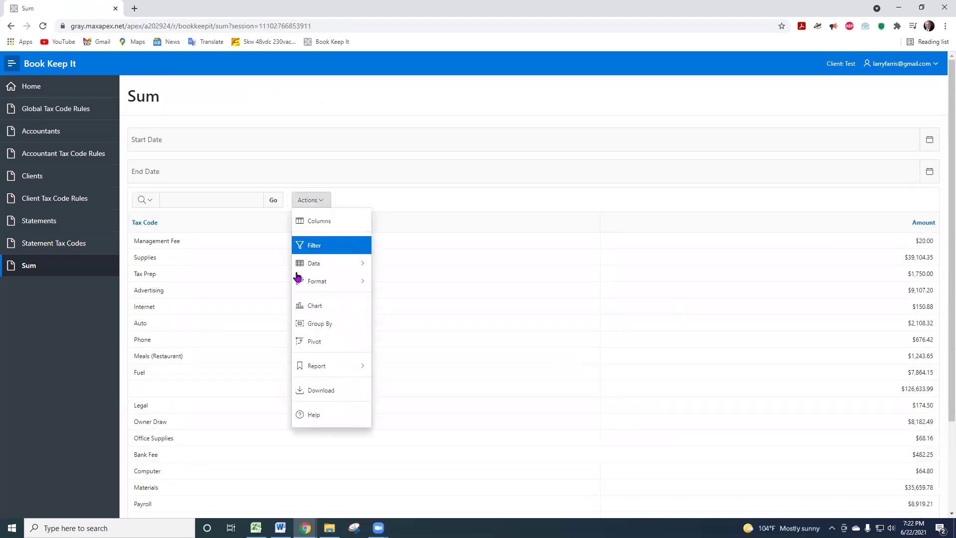
pyautogui.click(327, 396)
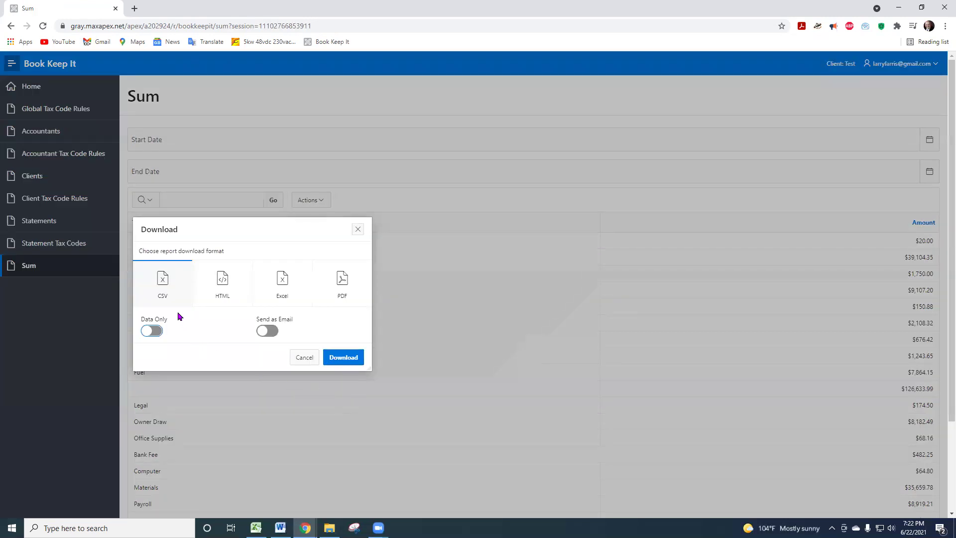
pyautogui.click(281, 287)
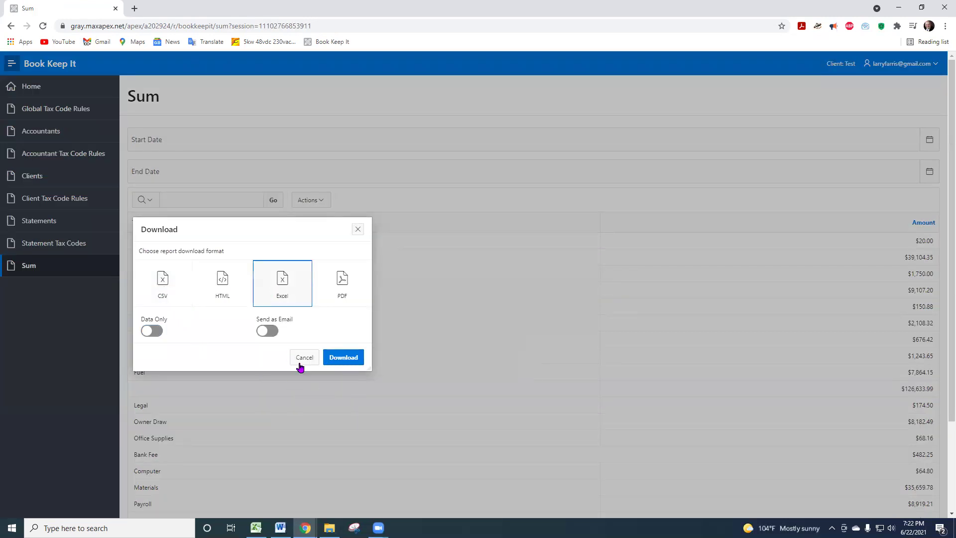
pyautogui.click(346, 363)
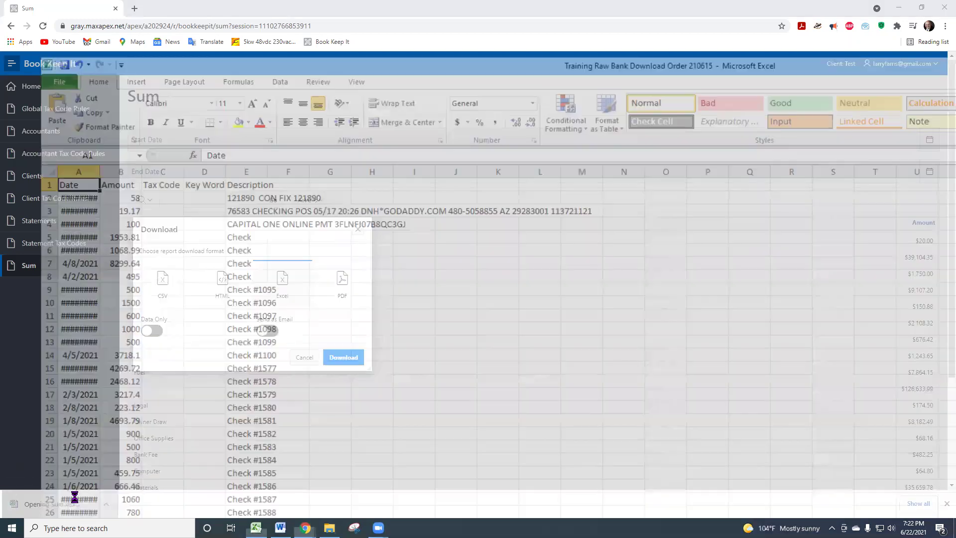
# - Open the downloaded Sum.xlsx and enable editing
pyautogui.click(35, 504)
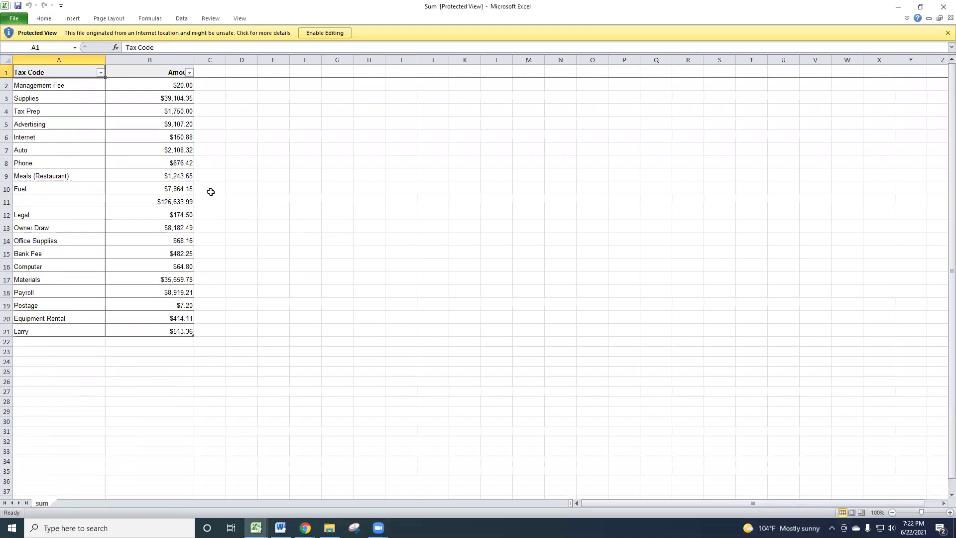
pyautogui.click(151, 159)
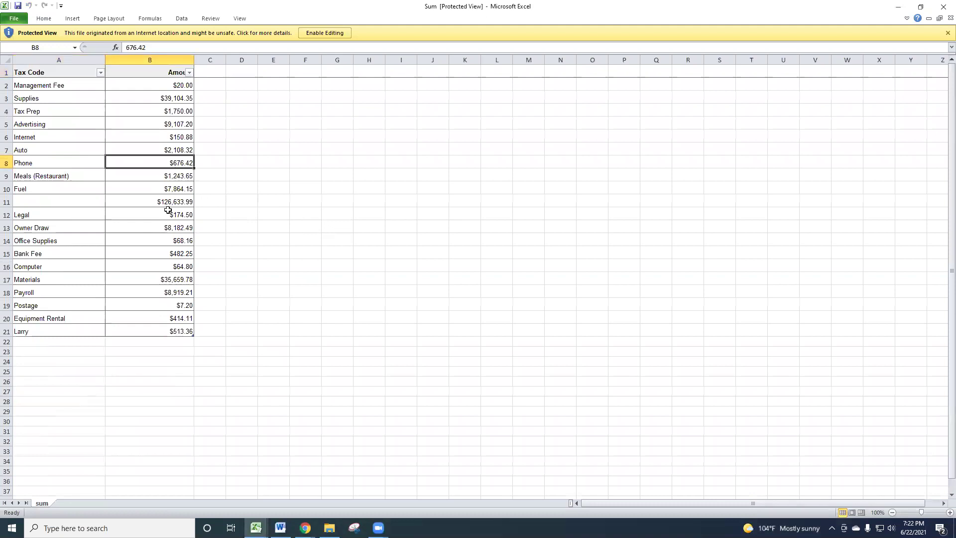
pyautogui.click(324, 33)
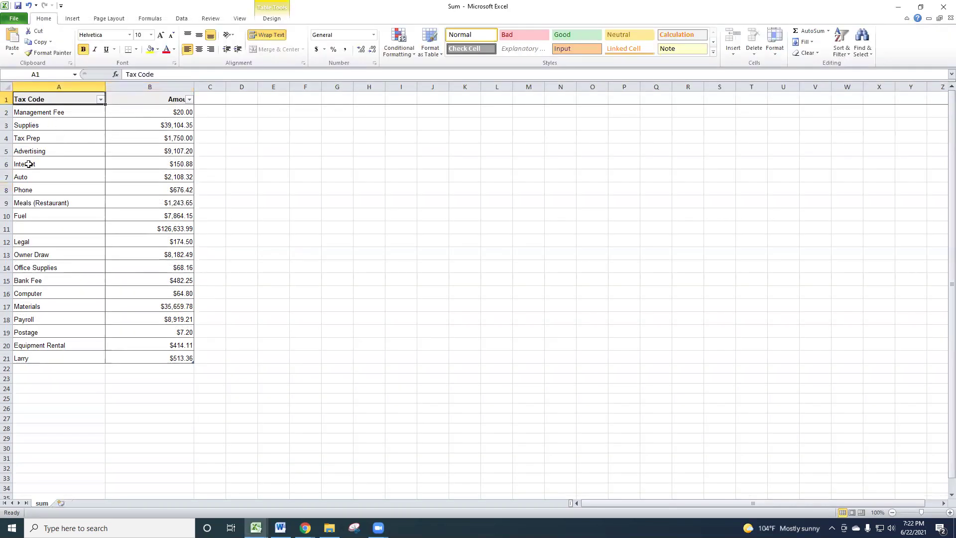
# - Copy the Tax Code and Amount rows A2:B24, then start a new blank workbook
pyautogui.click(26, 115)
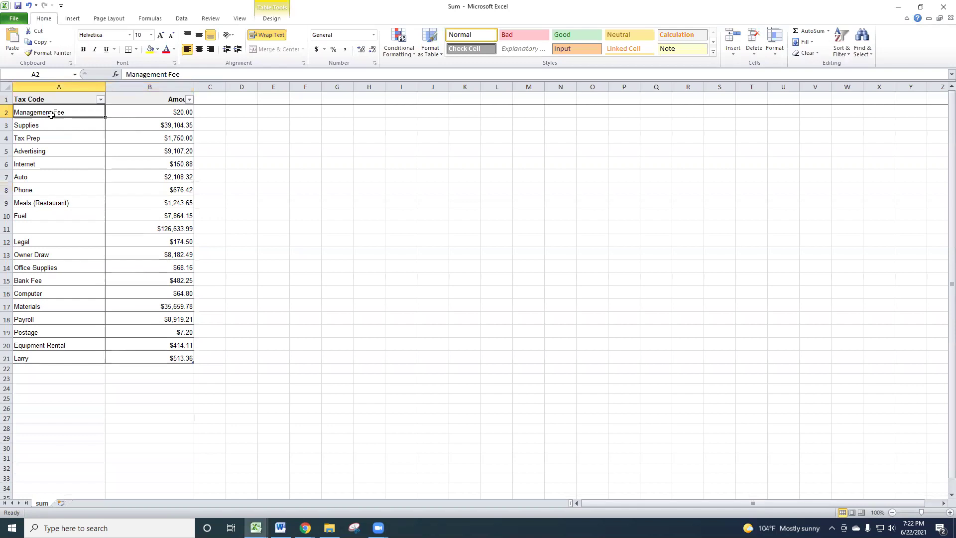
pyautogui.hotkey('shift', 'Right')
pyautogui.hotkey('shift', 'Right')
pyautogui.hotkey('shift', 'Left')
pyautogui.hotkey('shift', 'Down')
pyautogui.hotkey('shift', 'Down')
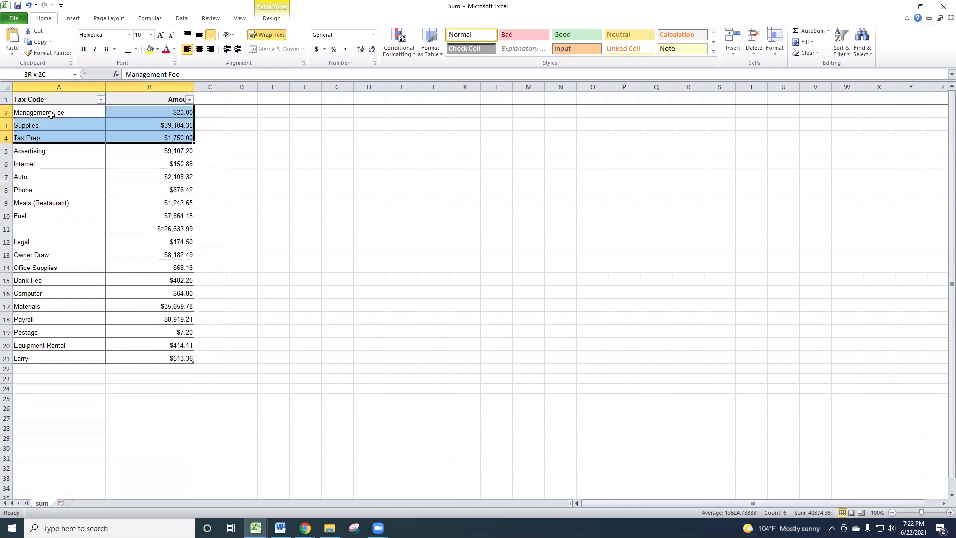
pyautogui.hotkey('shift', 'Down')
pyautogui.hotkey('shift', 'Down')
pyautogui.hotkey('shift', 'Down')
pyautogui.hotkey('shift', 'Down')
pyautogui.hotkey('shift', 'Down')
pyautogui.hotkey('shift', 'Down')
pyautogui.hotkey('shift', 'Down')
pyautogui.hotkey('shift', 'Down')
pyautogui.hotkey('shift', 'Down')
pyautogui.hotkey('shift', 'Down')
pyautogui.hotkey('shift', 'Down')
pyautogui.hotkey('shift', 'Down')
pyautogui.hotkey('shift', 'Down')
pyautogui.hotkey('shift', 'Down')
pyautogui.hotkey('shift', 'Down')
pyautogui.hotkey('shift', 'Down')
pyautogui.hotkey('shift', 'Down')
pyautogui.hotkey('shift', 'Down')
pyautogui.hotkey('shift', 'Down')
pyautogui.hotkey('shift', 'Down')
pyautogui.hotkey('ctrl', 'c')
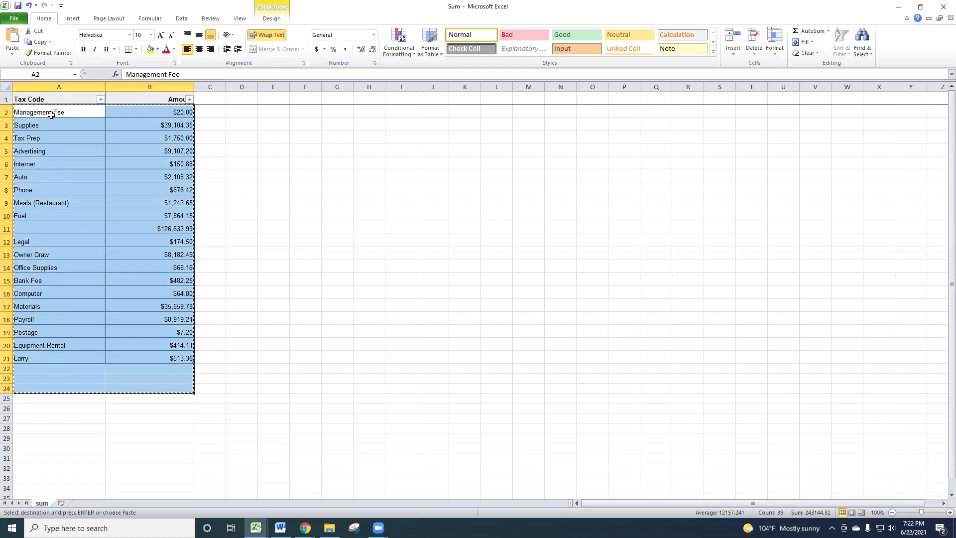
pyautogui.click(397, 228)
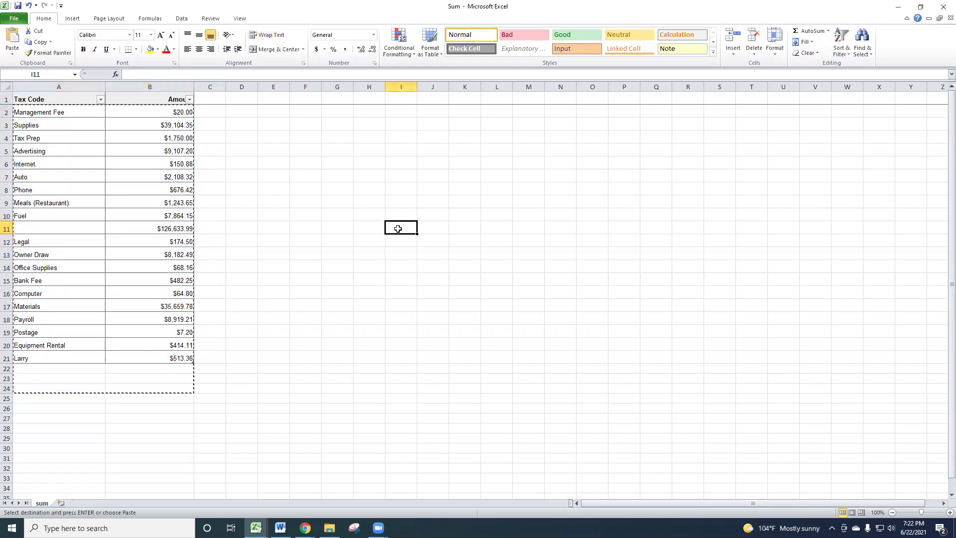
pyautogui.hotkey('ctrl', 'n')
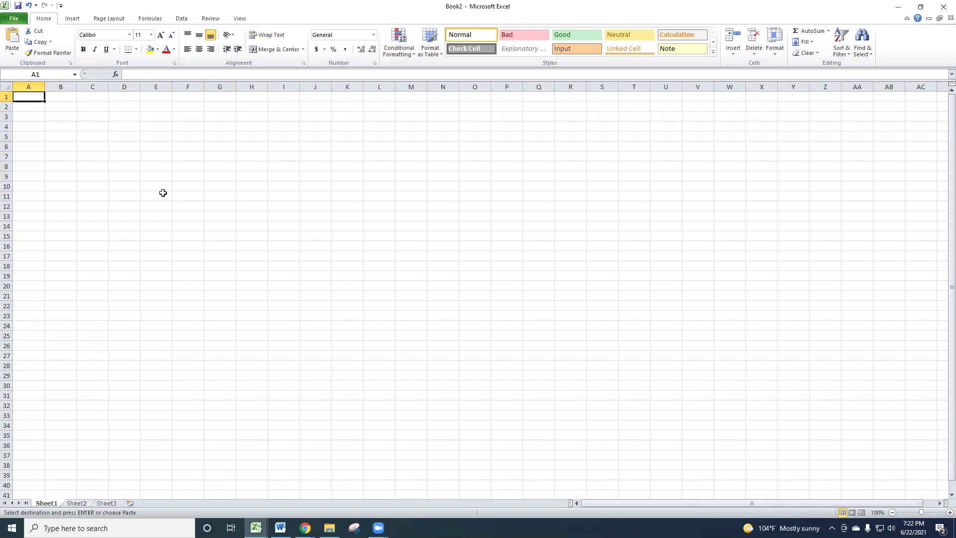
# - Paste the tax code totals at E11 and widen column E to fit them
pyautogui.rightClick(164, 195)
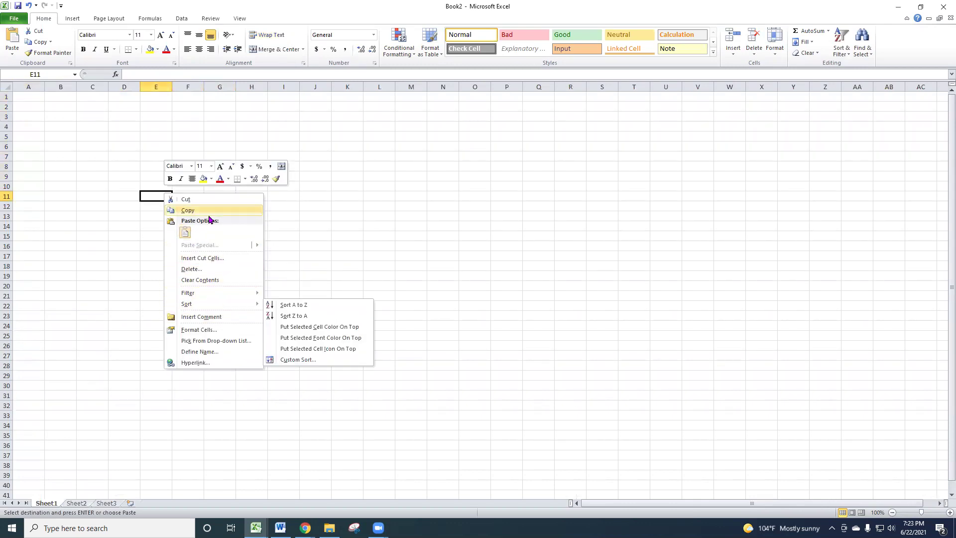
pyautogui.click(184, 233)
pyautogui.click(254, 279)
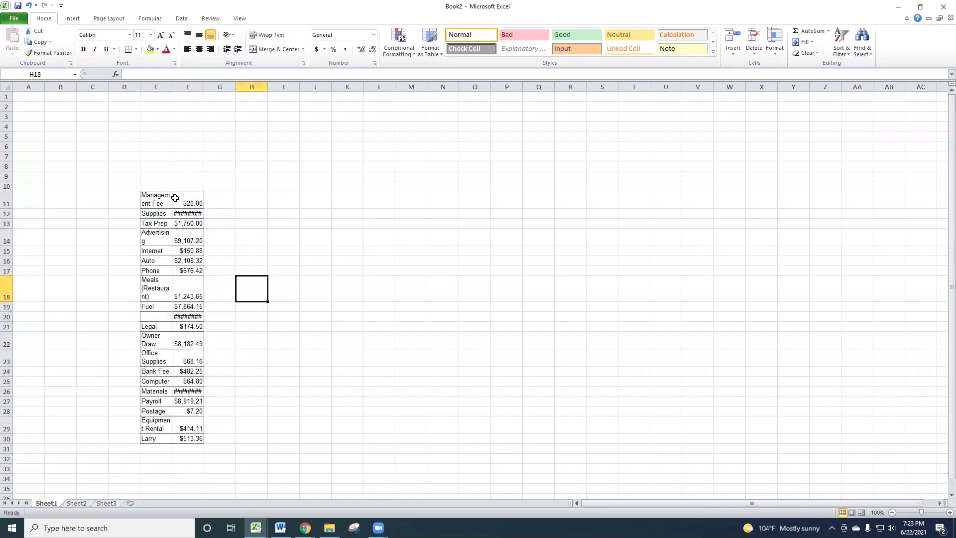
pyautogui.moveTo(172, 87); pyautogui.dragTo(303, 107)
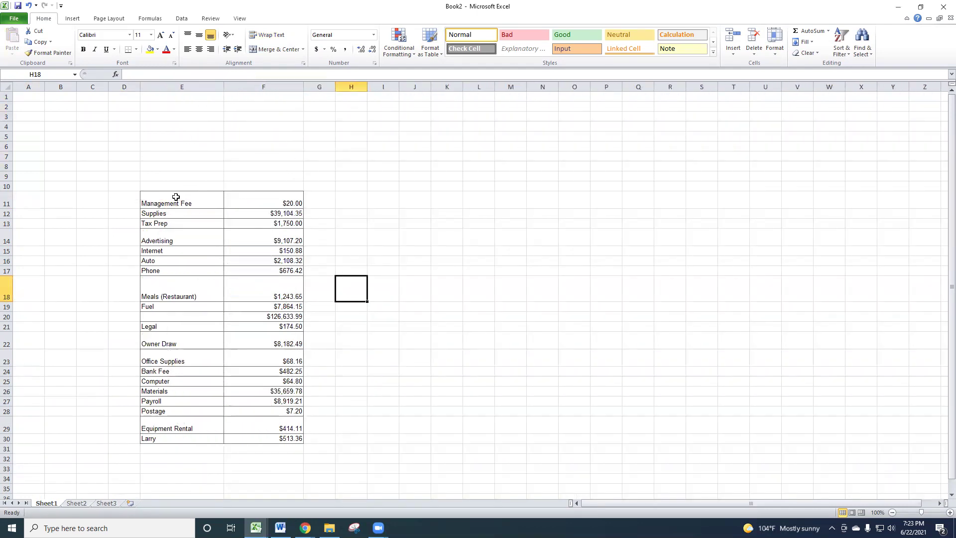
# - Enter 'Service Incoome' in E7 with $632,446 in F7
pyautogui.moveTo(174, 170); pyautogui.dragTo(175, 177)
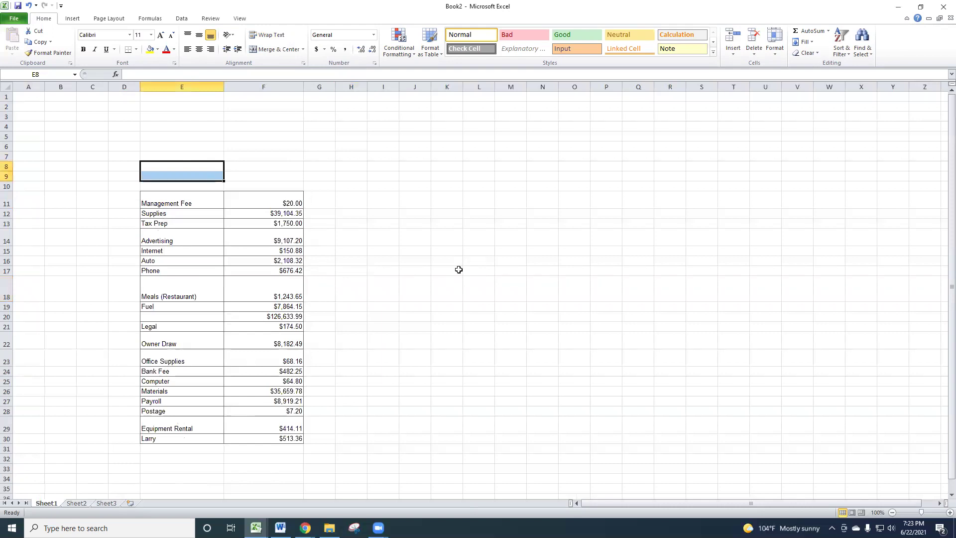
pyautogui.press('Up')
pyautogui.write('Service Ince')
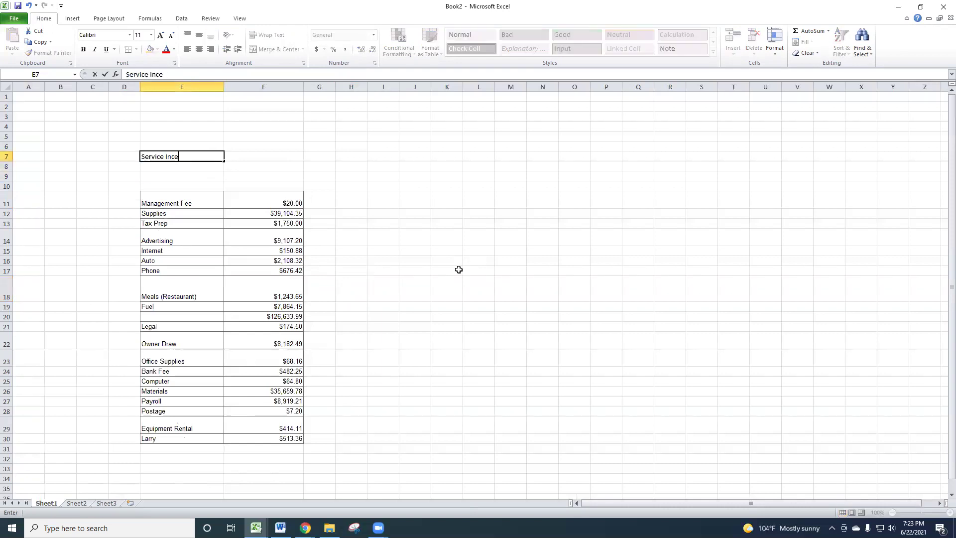
pyautogui.press('BackSpace')
pyautogui.write('oome')
pyautogui.press('Tab')
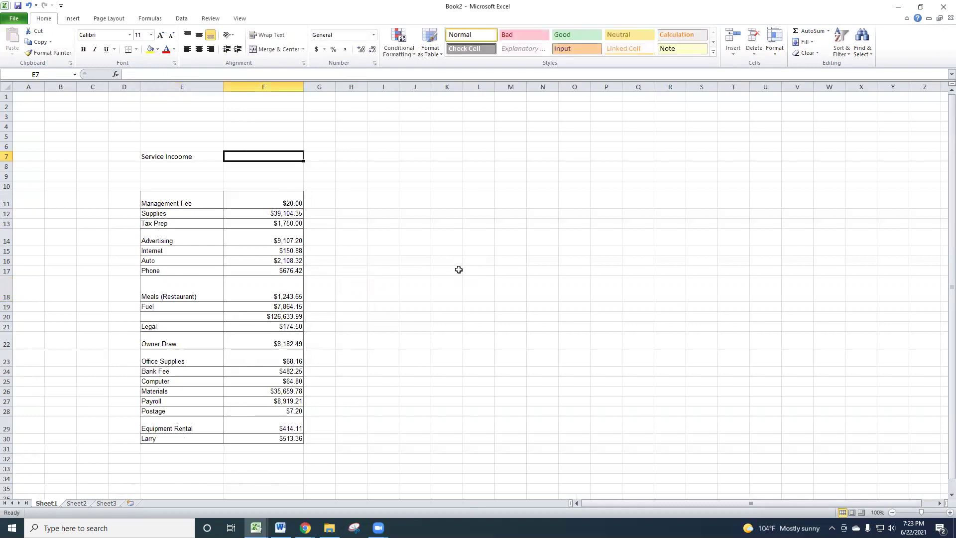
pyautogui.write('$')
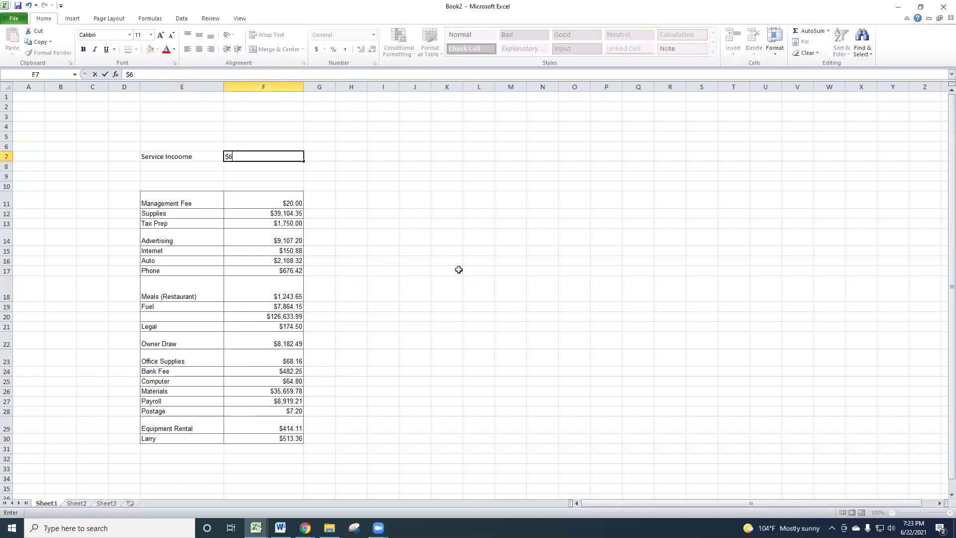
pyautogui.write('63,2446')
pyautogui.press('Return')
pyautogui.scroll(-2, 459, 270)
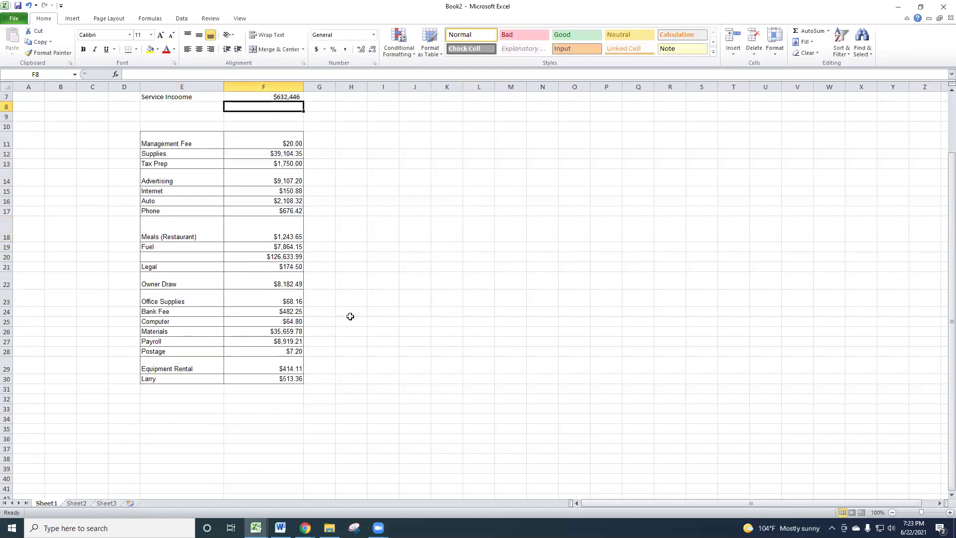
# - Label E32 'Sum' and total the expenses with =SUM(F11:F30) in F32, giving $243,144.82
pyautogui.click(166, 400)
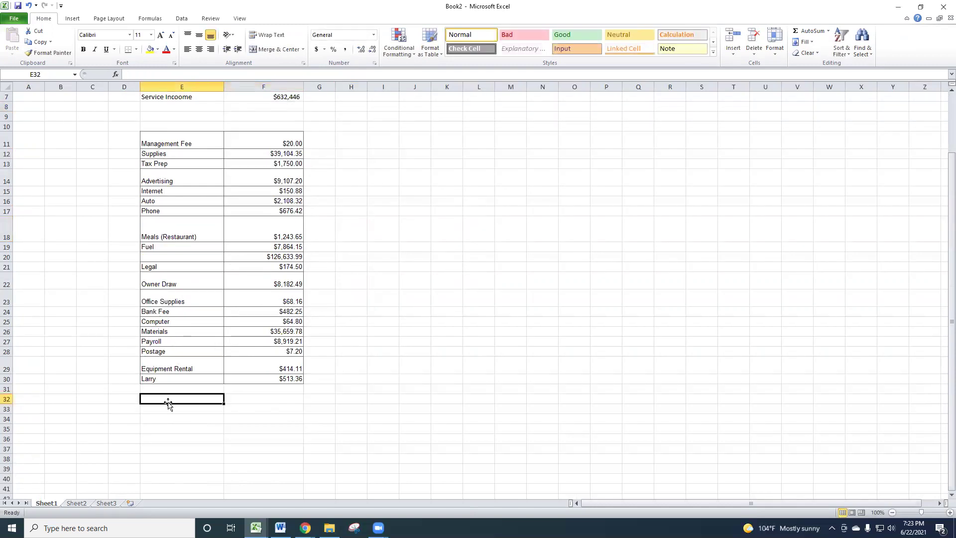
pyautogui.write('Sum')
pyautogui.press('Tab')
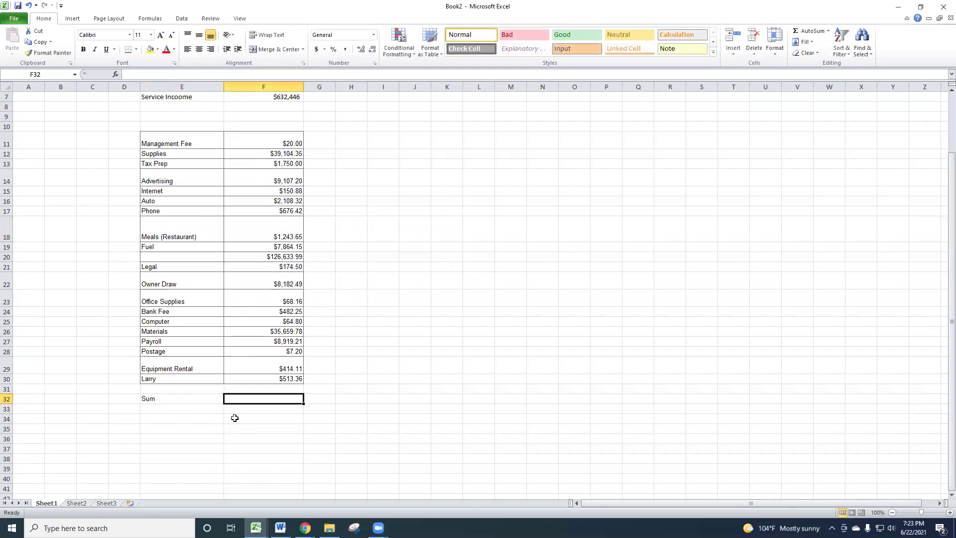
pyautogui.write('=')
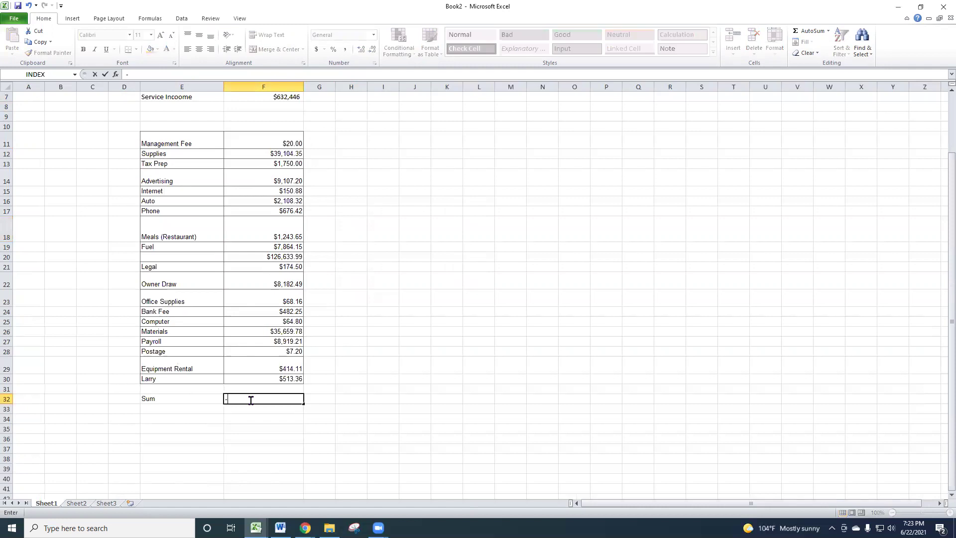
pyautogui.write('sum')
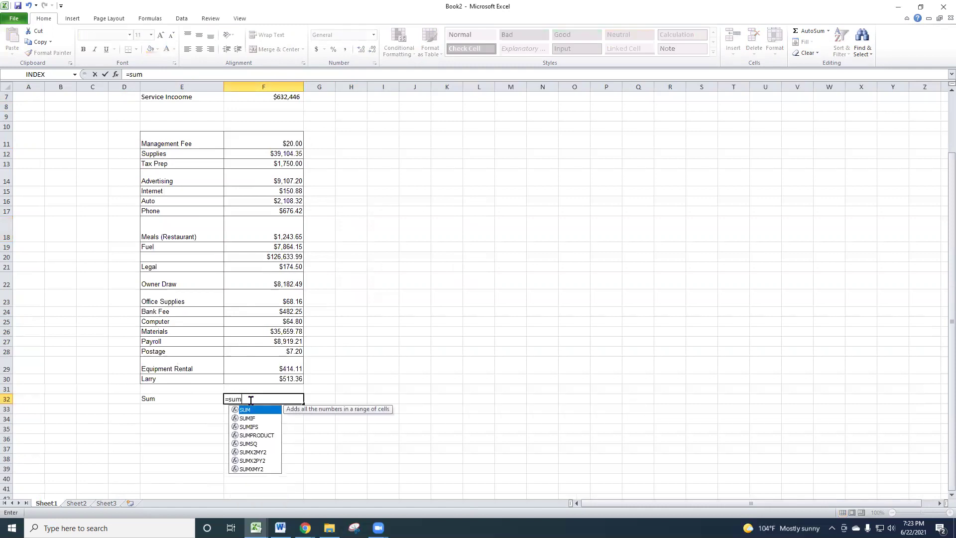
pyautogui.write('(')
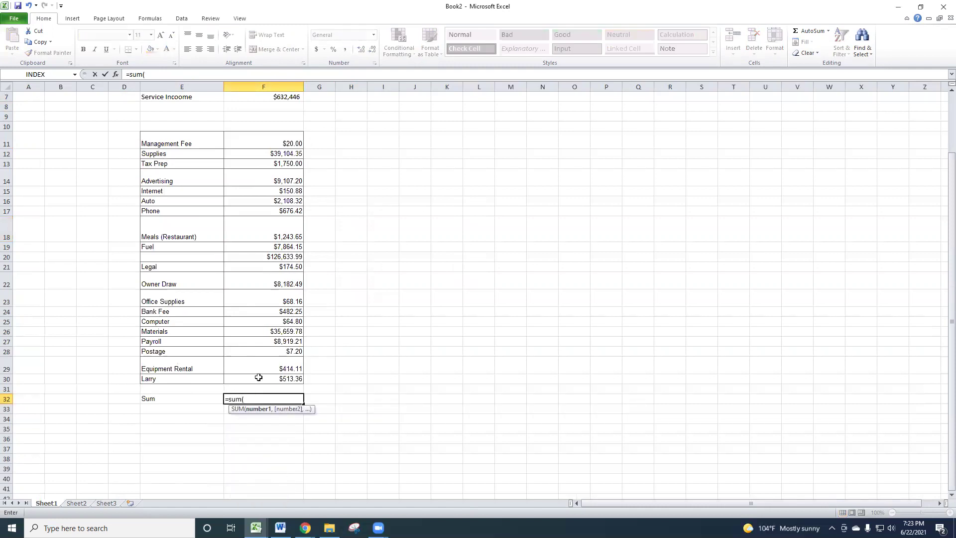
pyautogui.moveTo(276, 143); pyautogui.dragTo(296, 379)
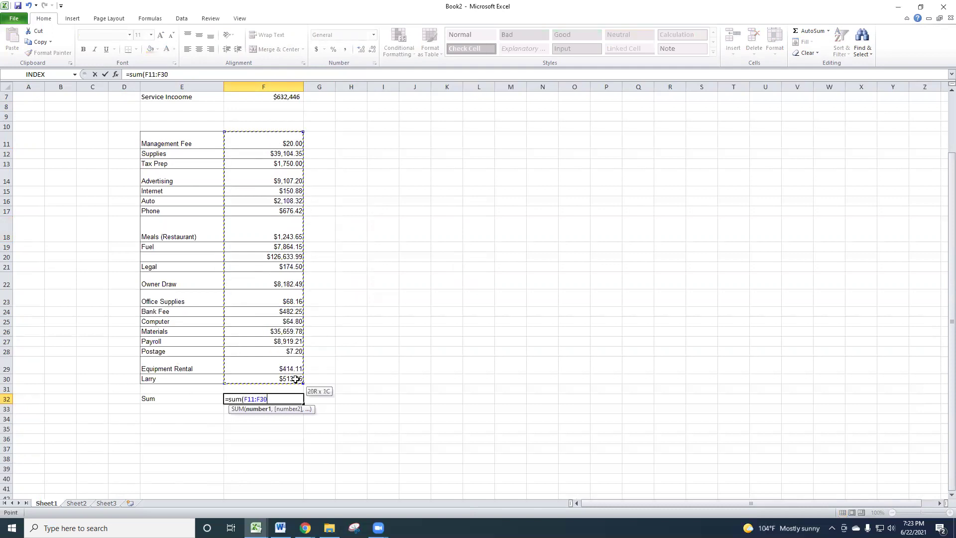
pyautogui.click(182, 76)
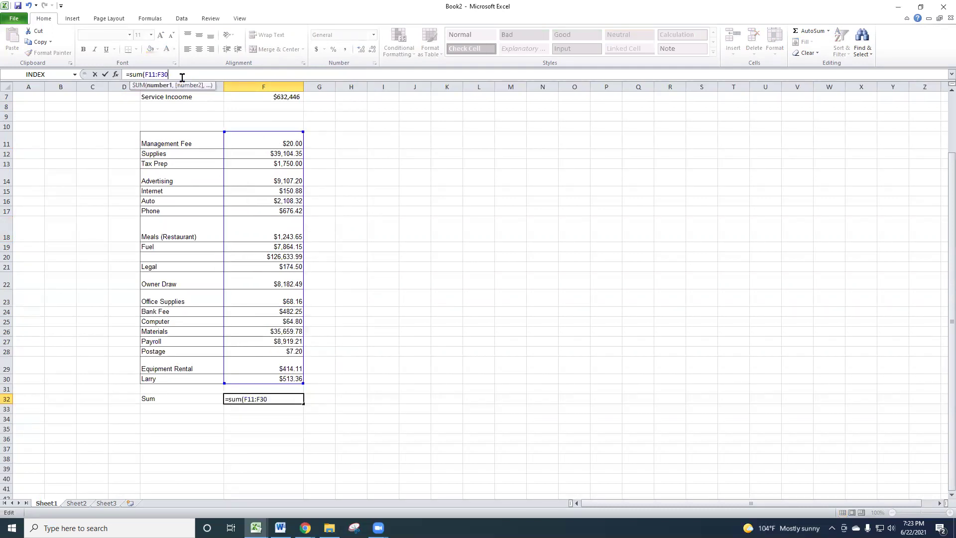
pyautogui.write(')')
pyautogui.press('Return')
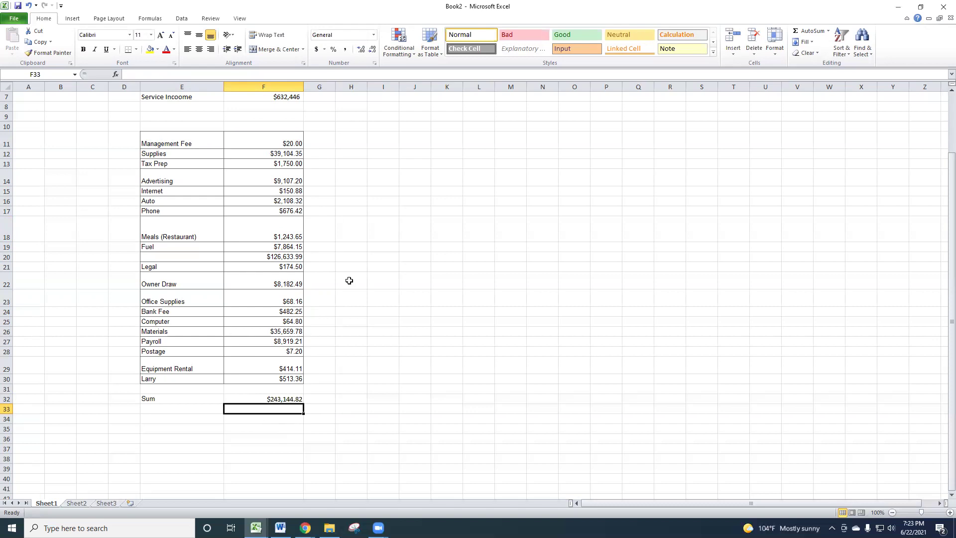
pyautogui.click(345, 319)
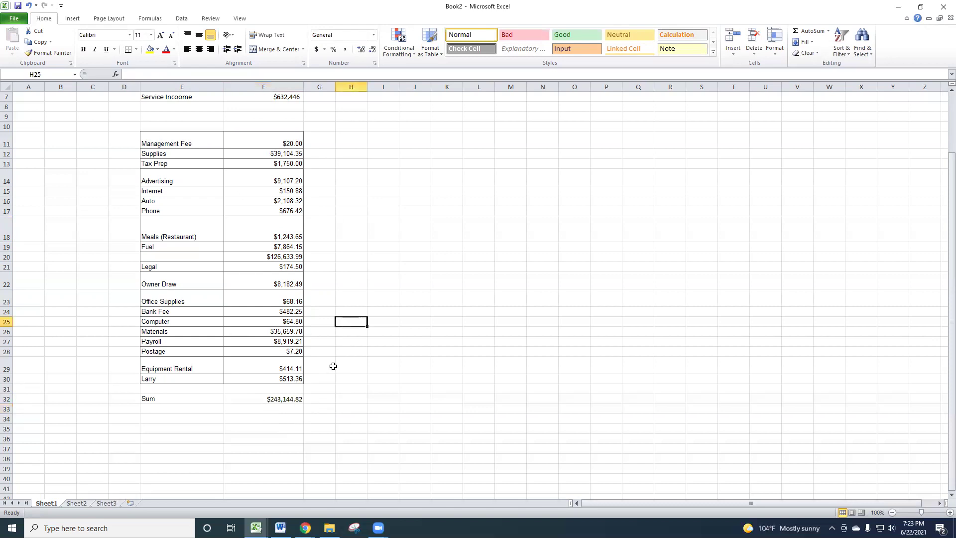
# - Enter the heading 'Test Client' in E3
pyautogui.scroll(-4, 332, 366)
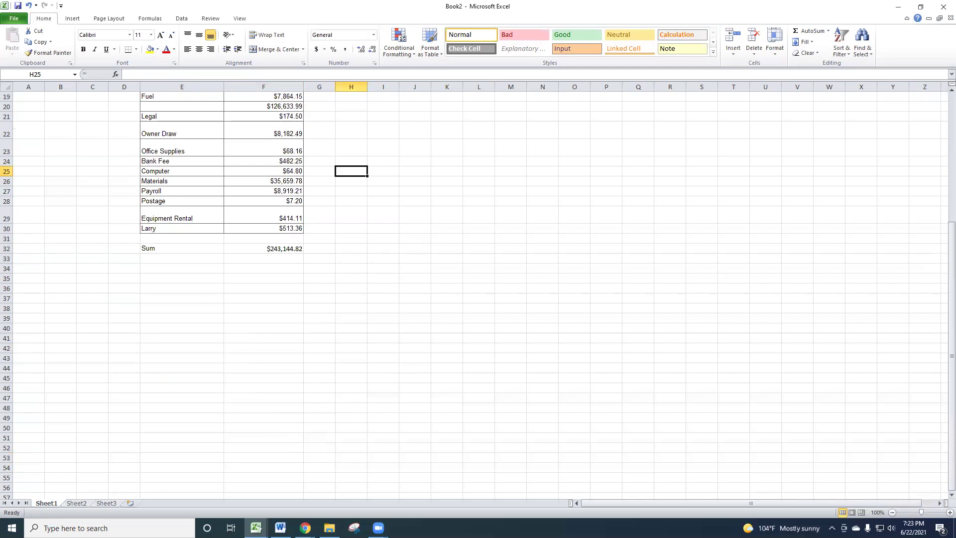
pyautogui.scroll(4, 332, 355)
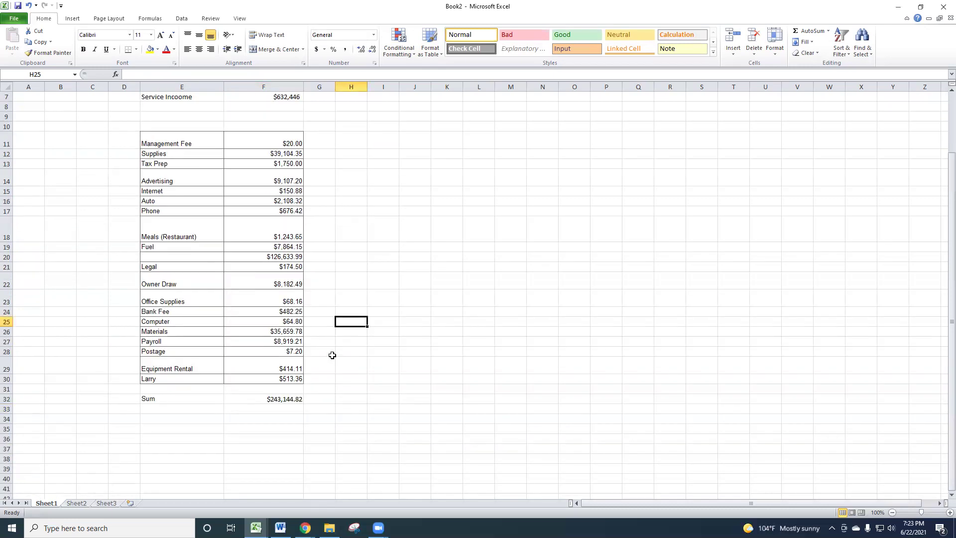
pyautogui.scroll(2, 332, 355)
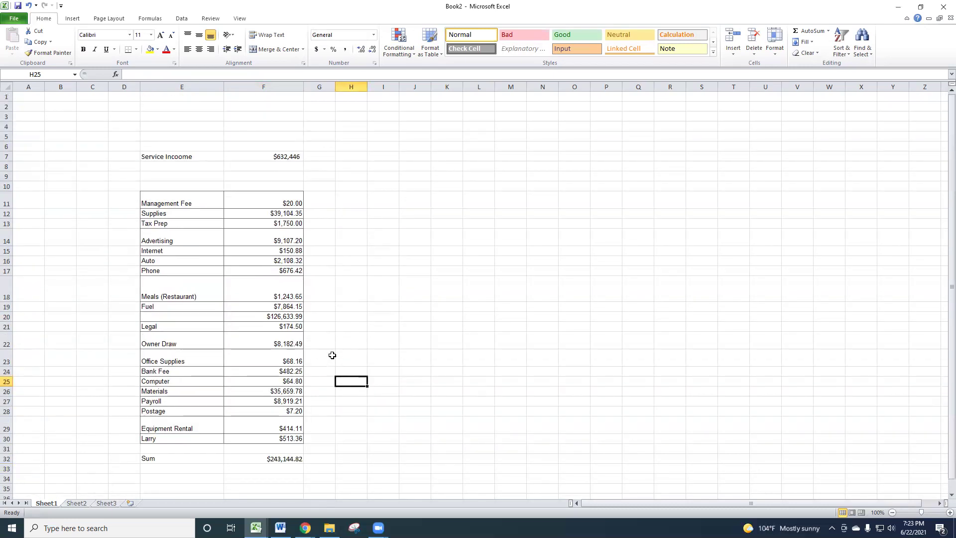
pyautogui.click(196, 119)
pyautogui.write('Test Client')
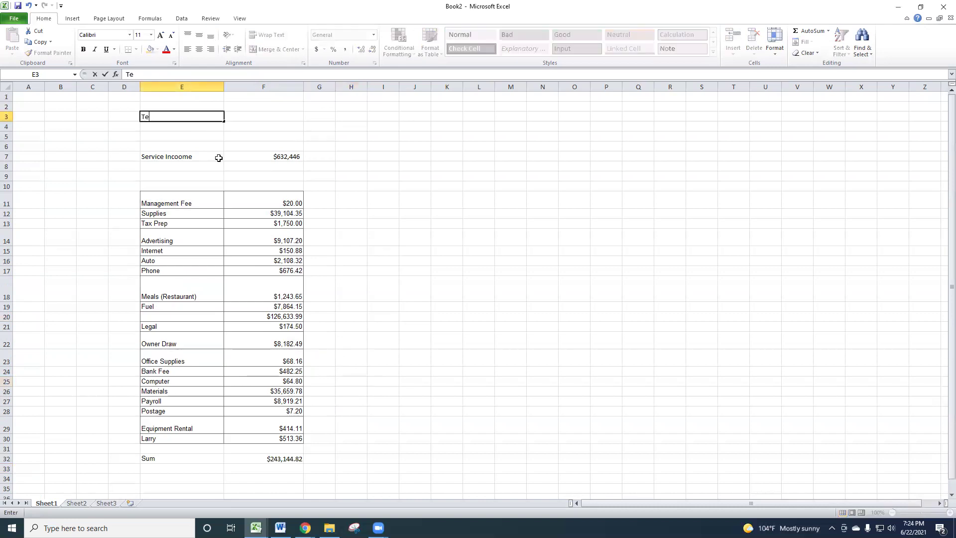
pyautogui.press('Return')
pyautogui.press('Return')
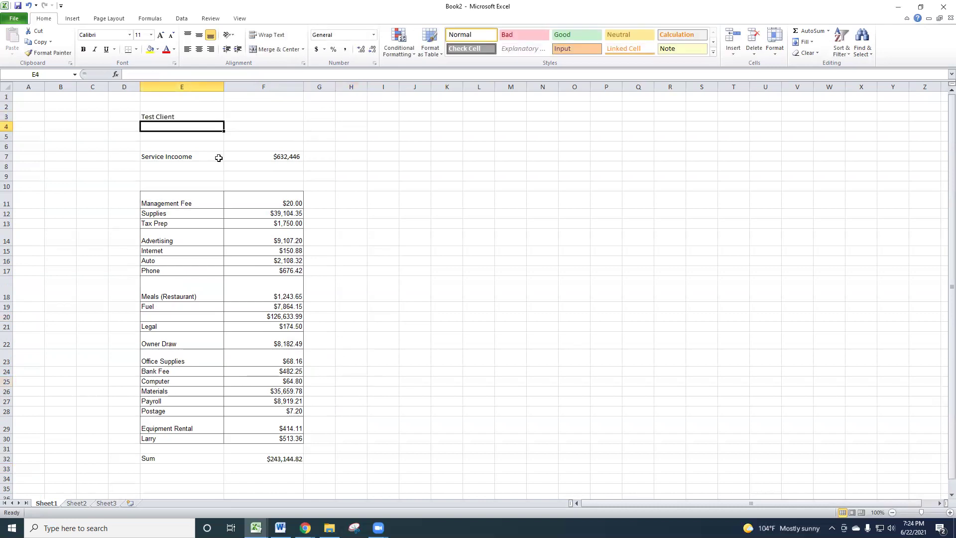
# - Enter 'Prifit and Loss 1-1-21 to 5-1-21' in E5, removing the extra hyphen
pyautogui.write('Prifit and Loss 1-1-')
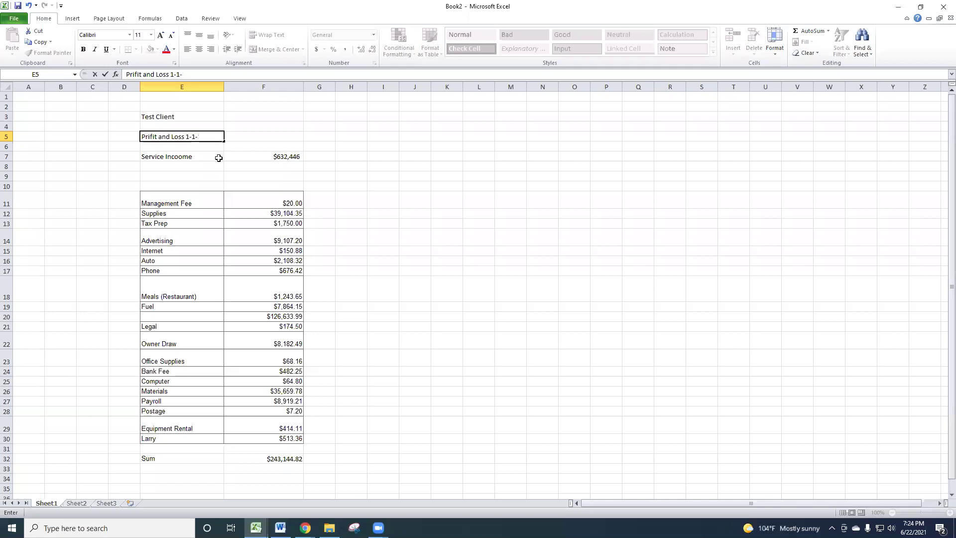
pyautogui.write('-21 to 5-1-21')
pyautogui.click(180, 74)
pyautogui.press('Delete')
pyautogui.press('Return')
pyautogui.click(263, 164)
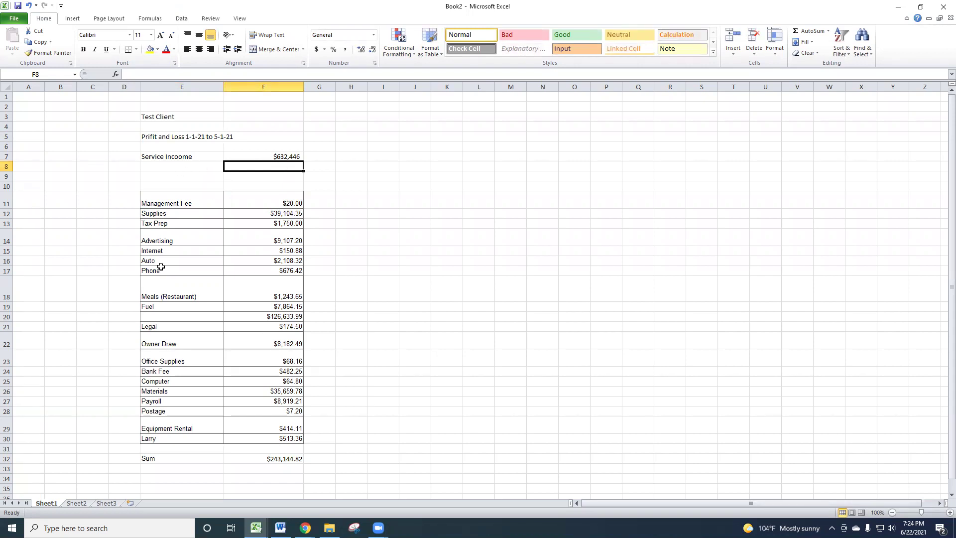
pyautogui.scroll(-4, 356, 454)
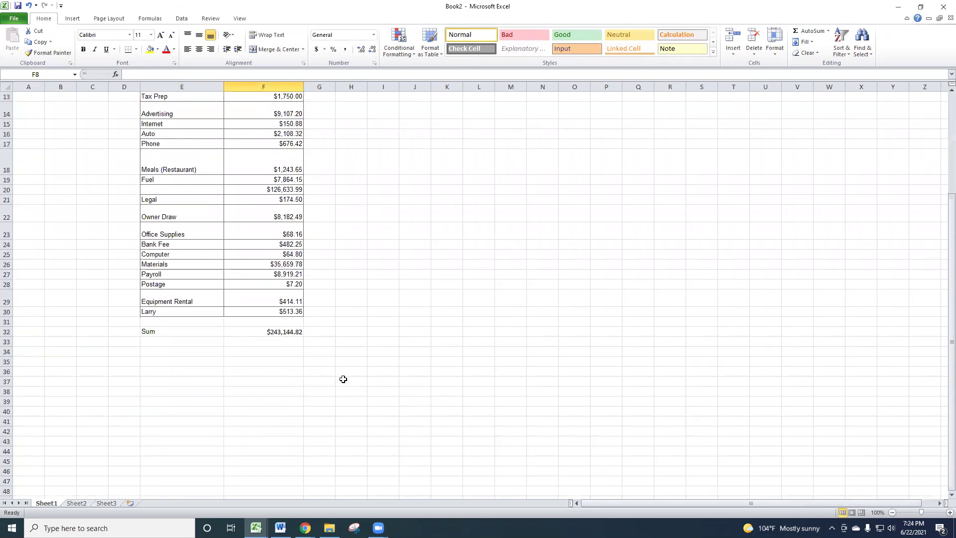
pyautogui.scroll(4, 367, 383)
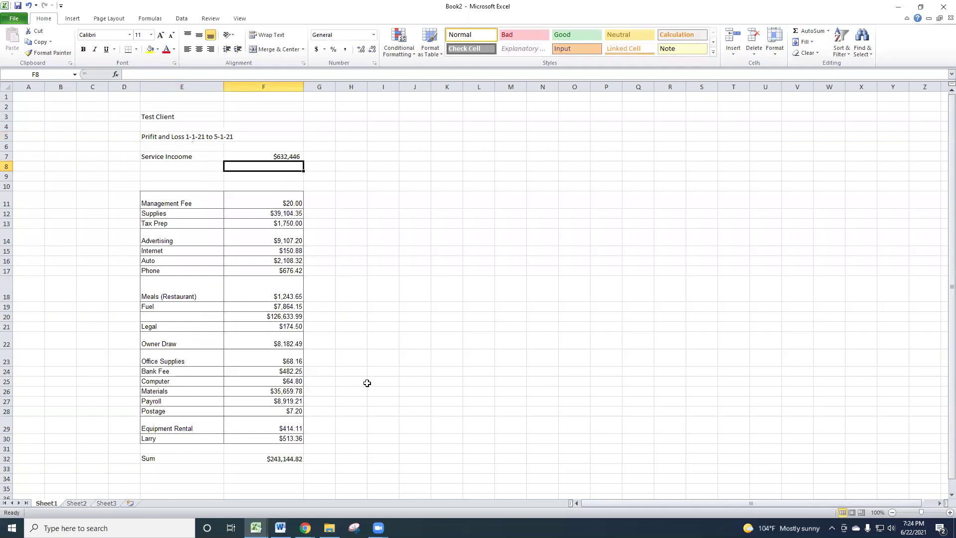
pyautogui.scroll(-2, 367, 383)
# - Rename the E32 label from 'Sum' to 'Sum Exp'
pyautogui.click(174, 407)
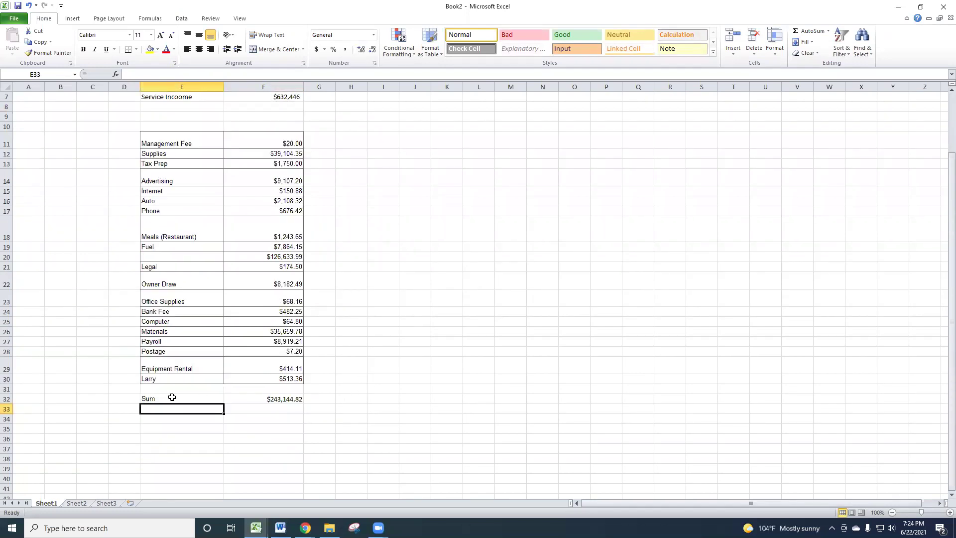
pyautogui.click(189, 399)
pyautogui.press('End')
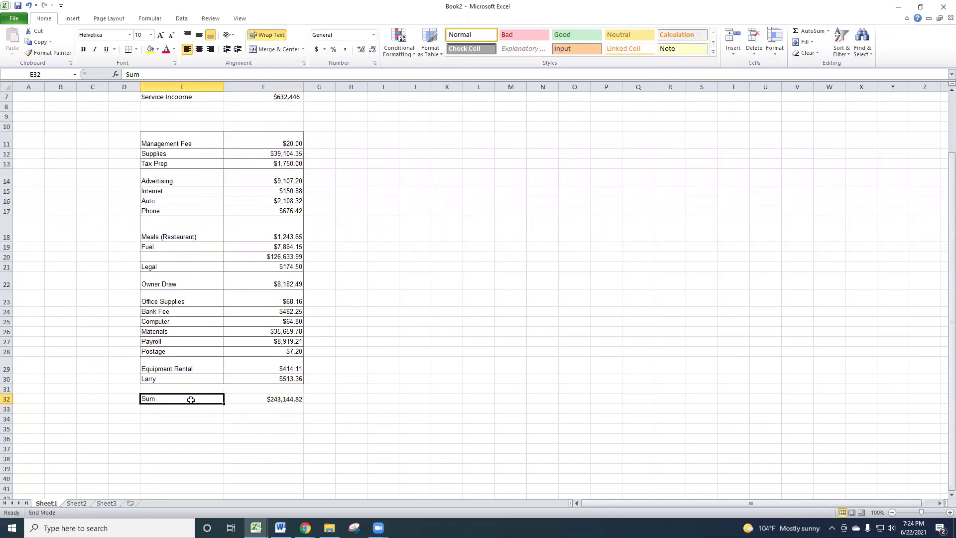
pyautogui.click(153, 74)
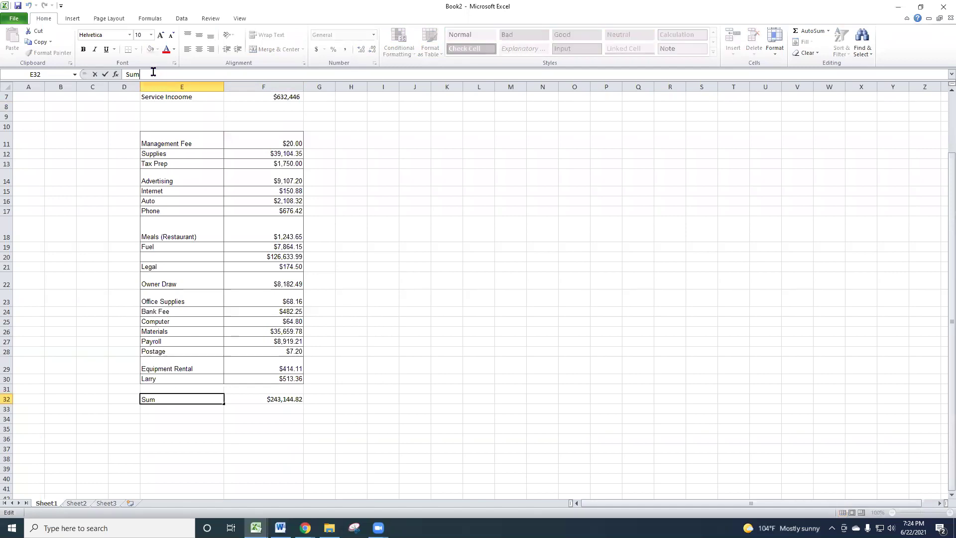
pyautogui.write('Exp')
pyautogui.press('Return')
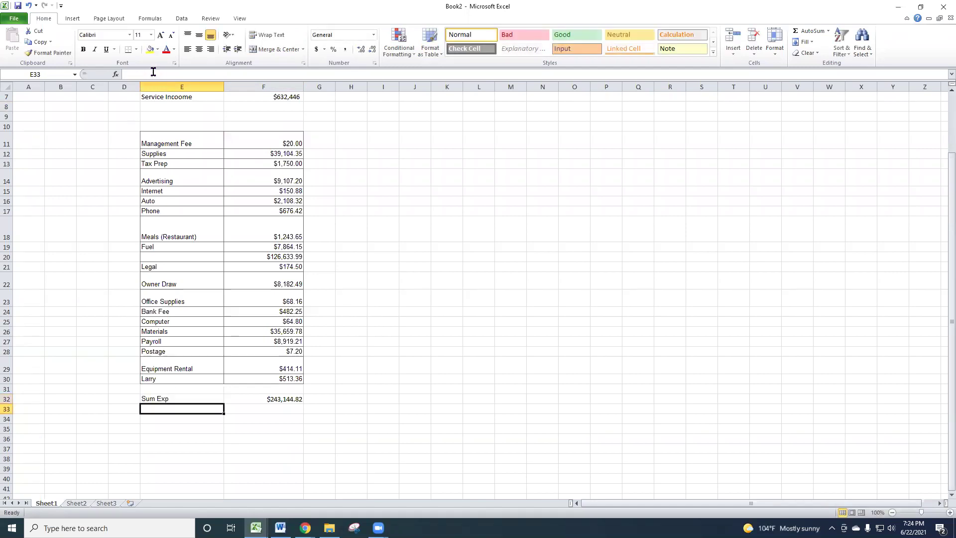
# - Add 'Net Income' in E34 with =+F7-F32 in F34, yielding $389,301.18
pyautogui.click(158, 421)
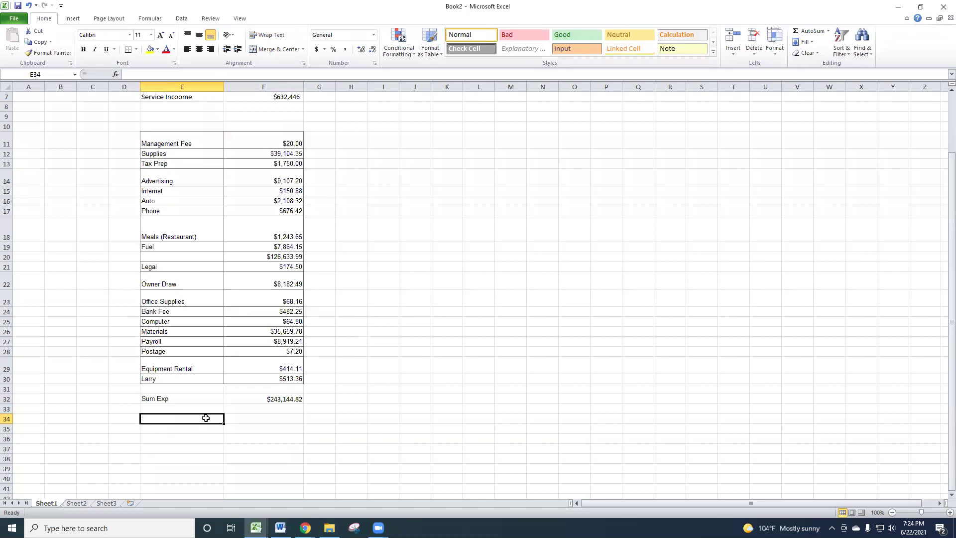
pyautogui.write('Net Incoem')
pyautogui.press('BackSpace')
pyautogui.press('BackSpace')
pyautogui.write('me')
pyautogui.press('Tab')
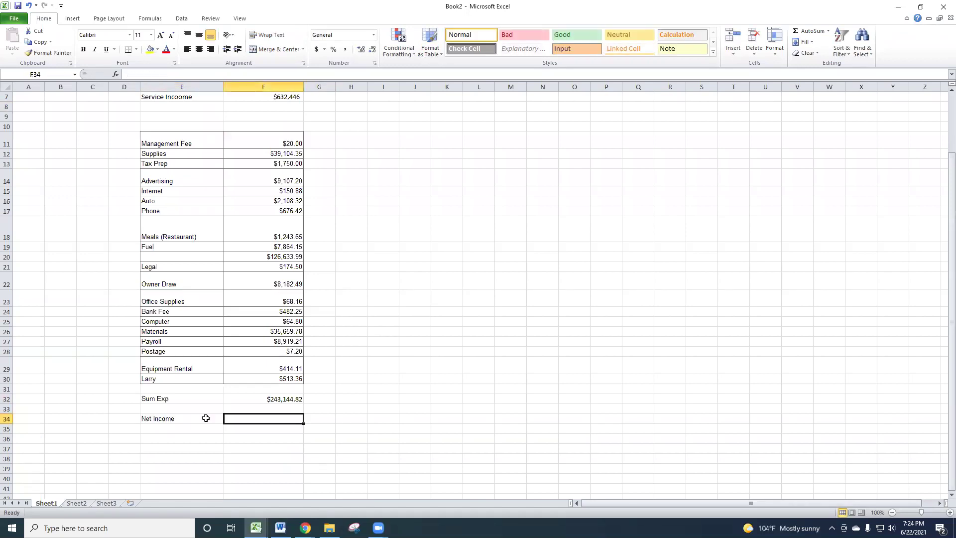
pyautogui.write('+')
pyautogui.click(265, 98)
pyautogui.write('-')
pyautogui.click(255, 399)
pyautogui.press('Return')
pyautogui.click(357, 406)
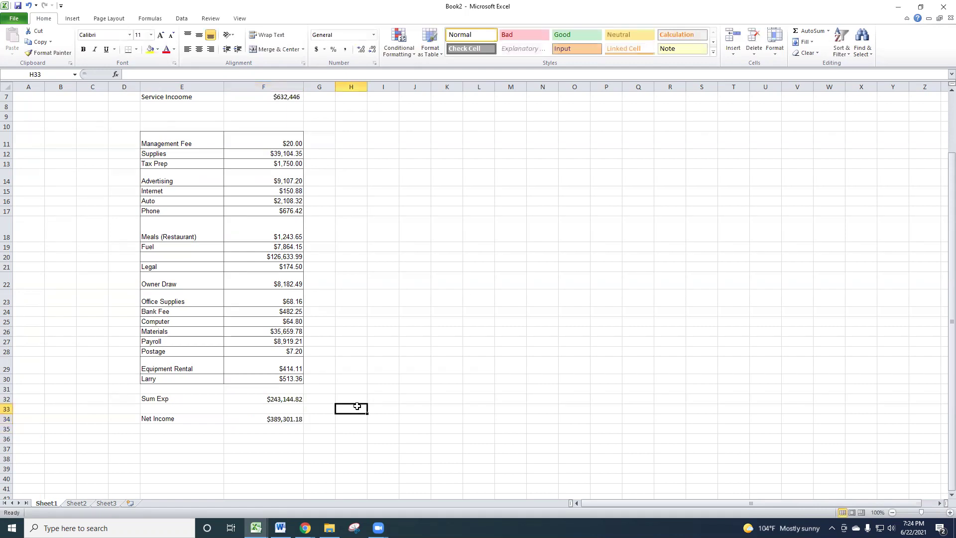
# - Fix the typo in E7 so 'Service Incoome' reads 'Service Income'
pyautogui.scroll(2, 459, 402)
pyautogui.scroll(-2, 448, 394)
pyautogui.scroll(2, 396, 322)
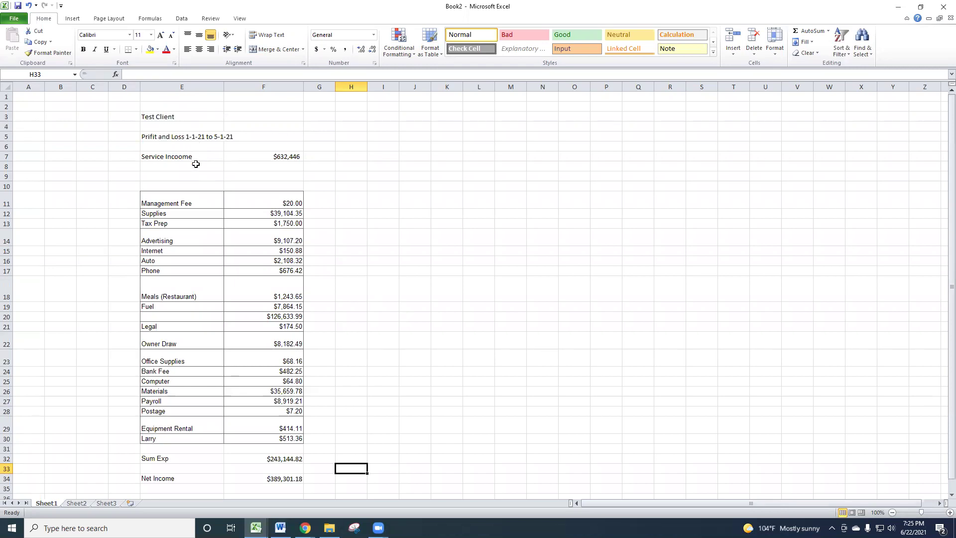
pyautogui.click(170, 160)
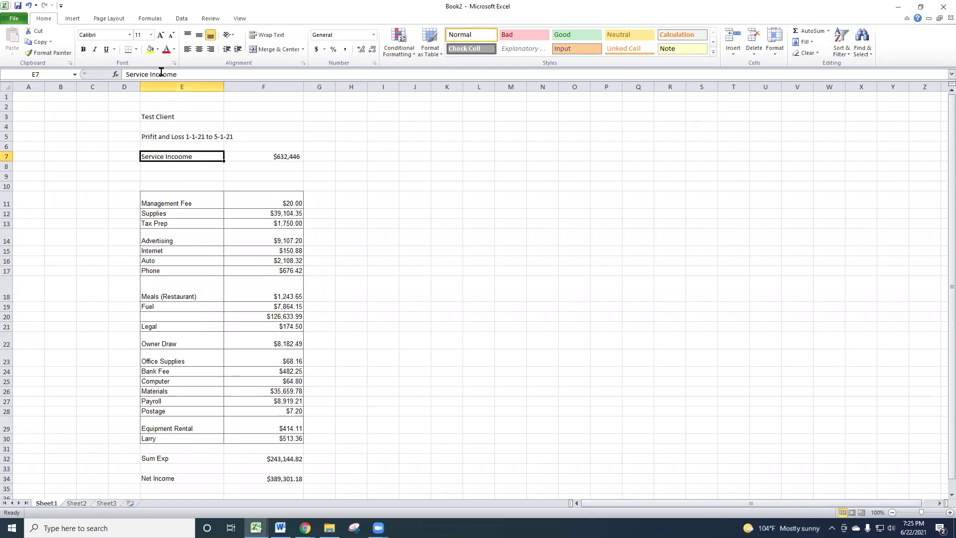
pyautogui.click(165, 74)
pyautogui.press('BackSpace')
pyautogui.press('Return')
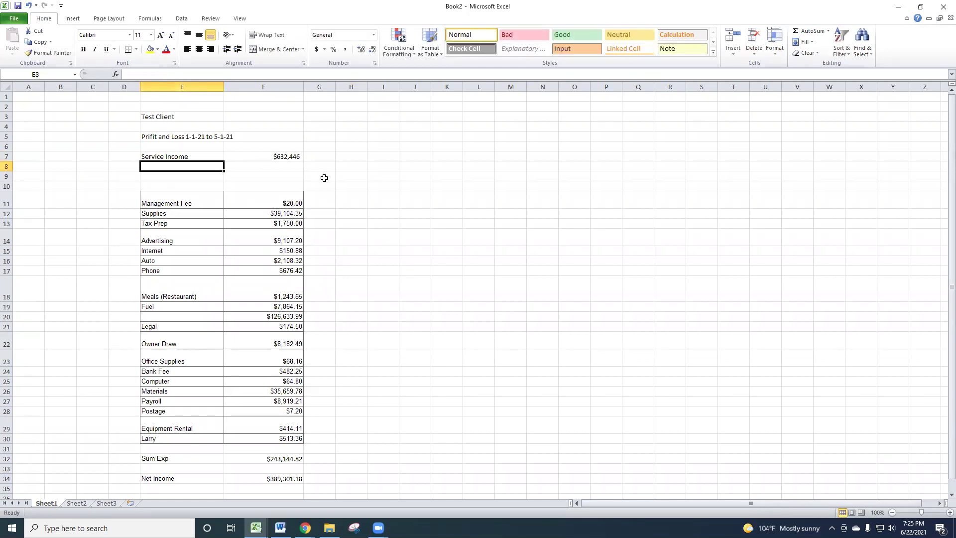
pyautogui.scroll(-2, 357, 241)
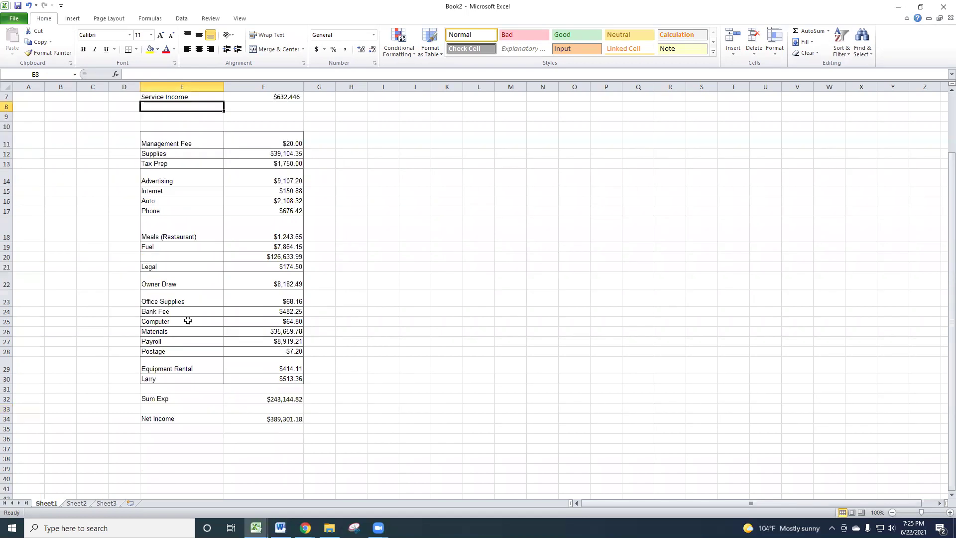
pyautogui.scroll(-2, 285, 170)
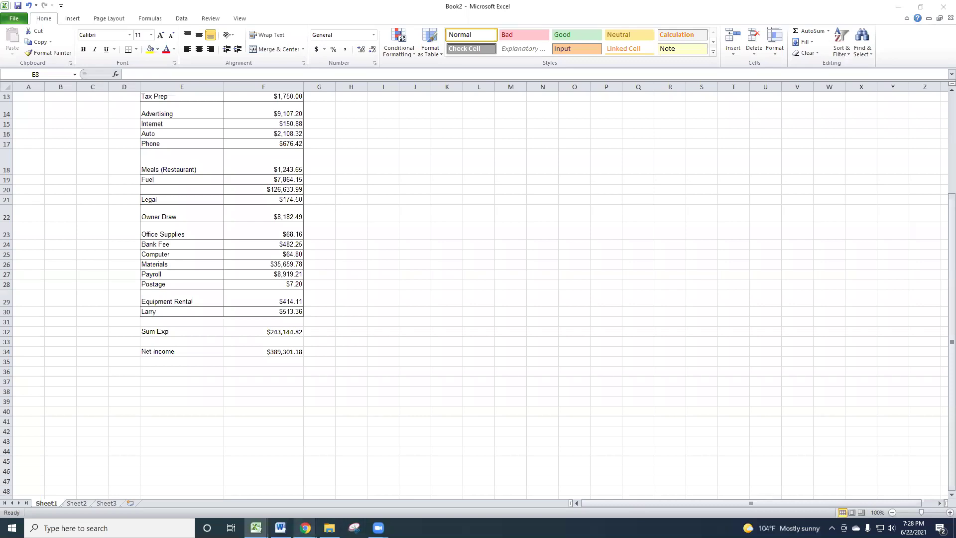
pyautogui.moveTo(378, 528)
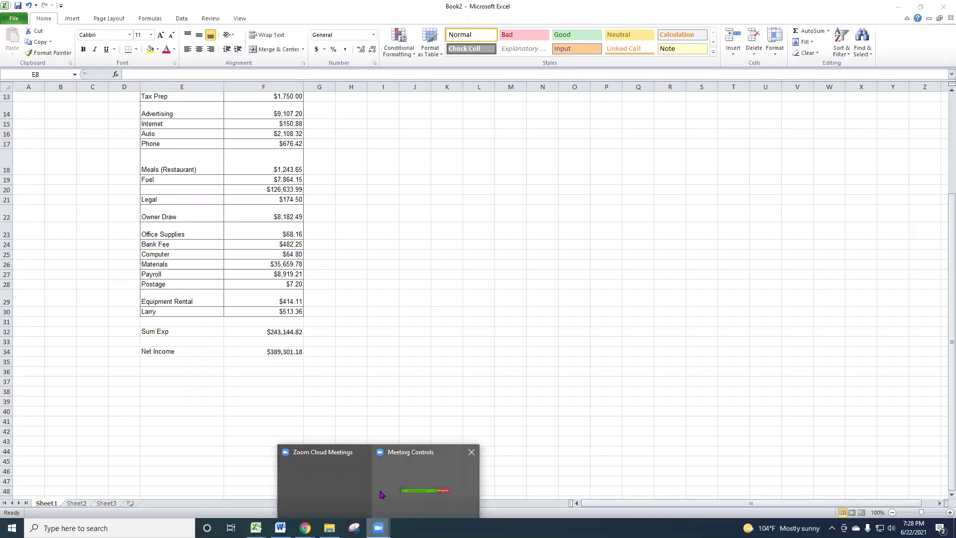